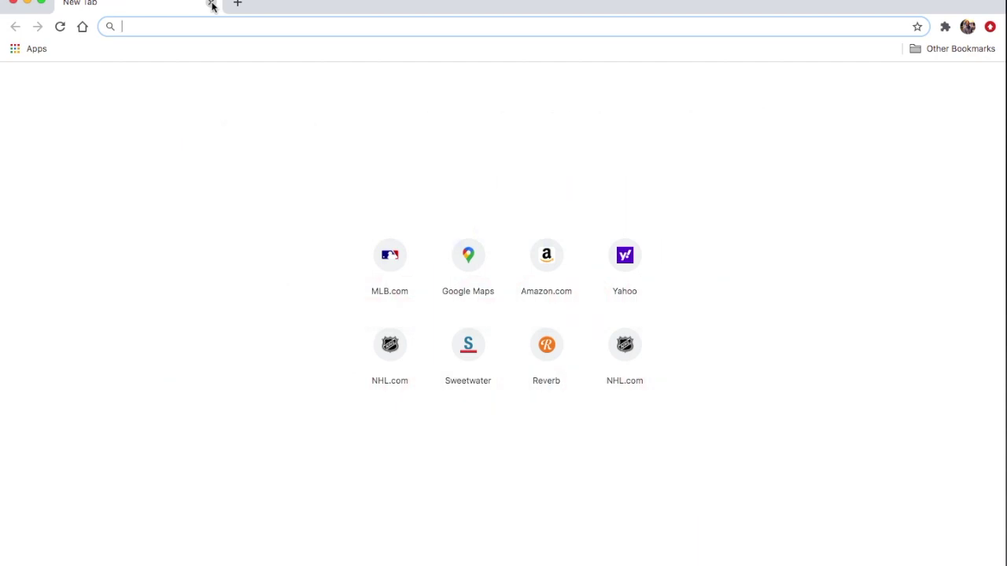
# Load source-elements.com and sign in to reach the account dashboard.
pyautogui.click(185, 27)
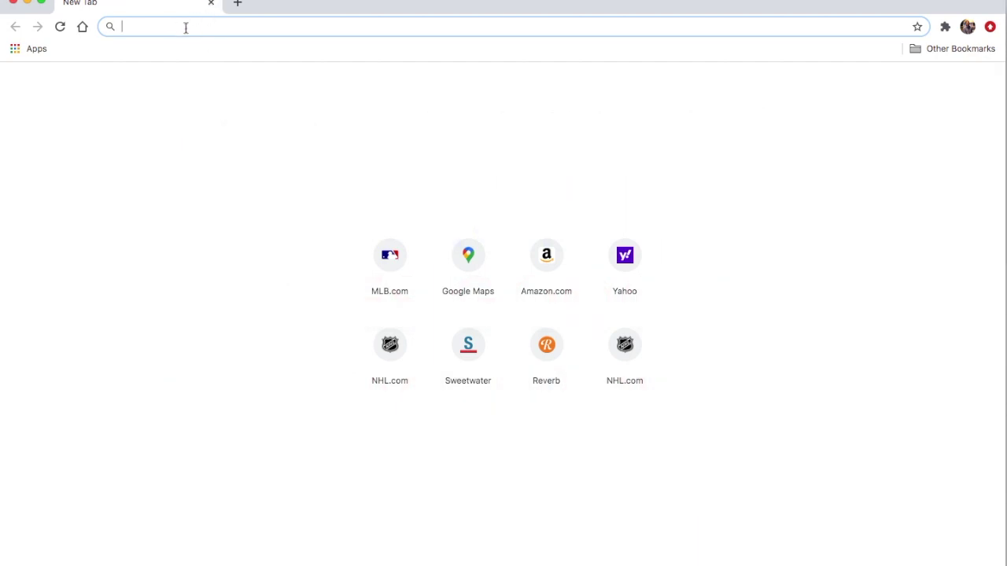
pyautogui.write('source-elements.com')
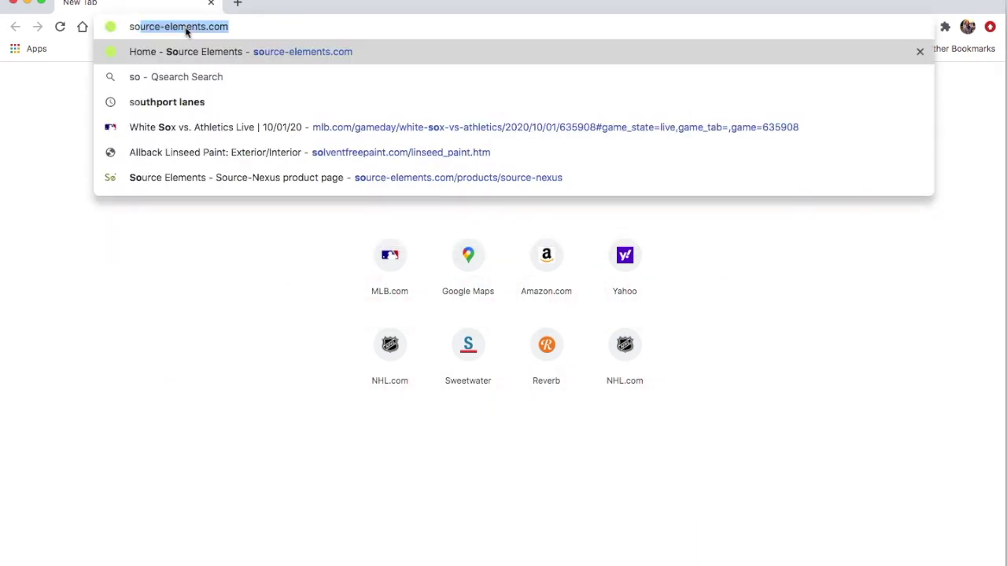
pyautogui.press('Return')
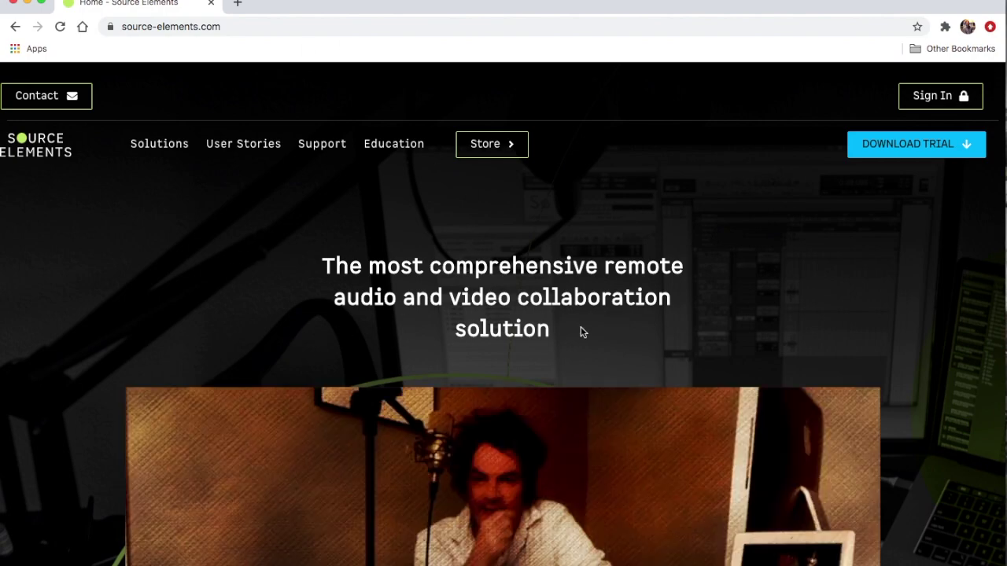
pyautogui.click(934, 95)
# Open Source-Connect Now from the dashboard's Applications section.
pyautogui.scroll(-5, 500, 325)
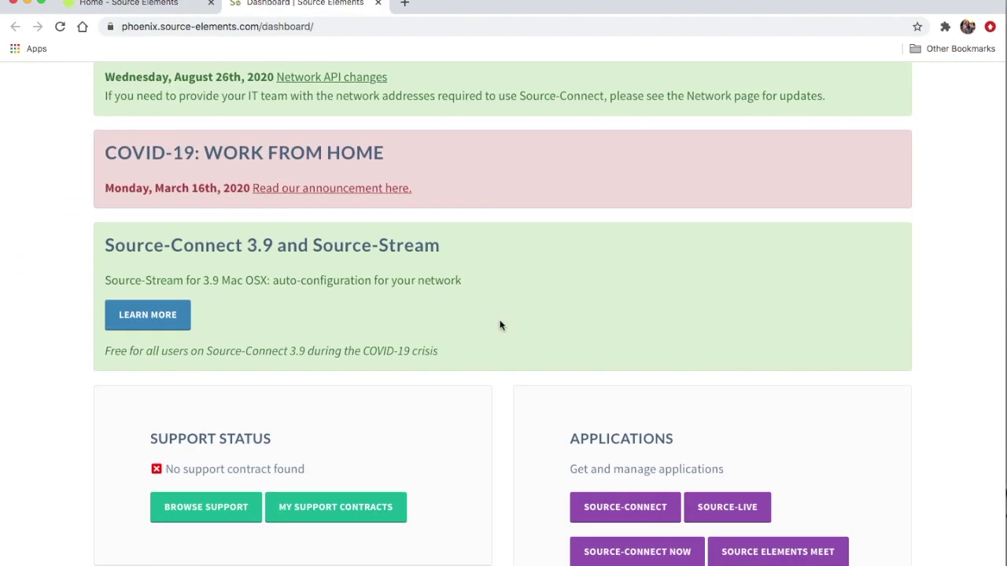
pyautogui.scroll(6, 499, 325)
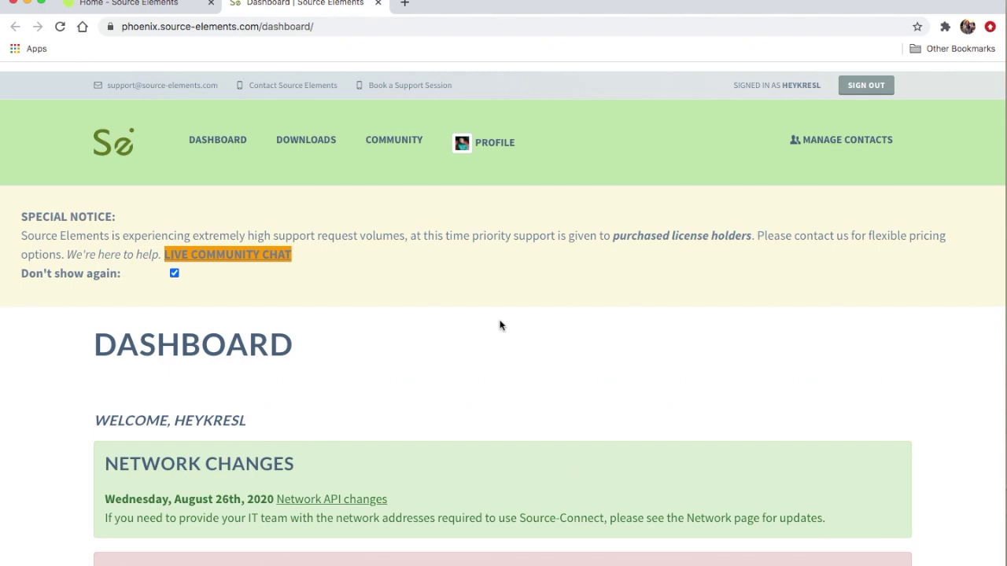
pyautogui.scroll(-11, 499, 325)
pyautogui.scroll(2, 543, 324)
pyautogui.click(614, 310)
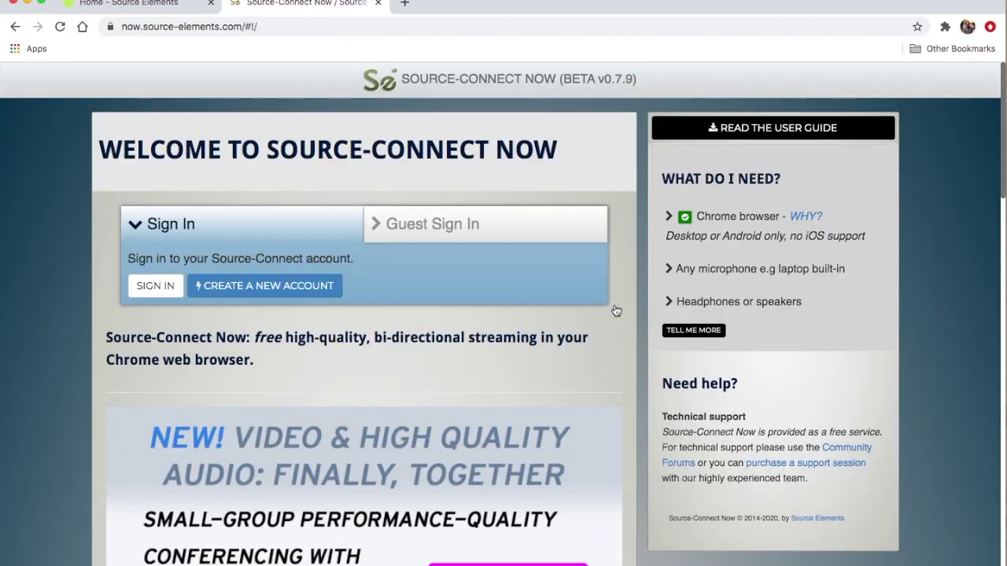
# Sign in to Source-Connect Now and start a connection with the send quality Great / 128kbps / Mono.
pyautogui.click(160, 288)
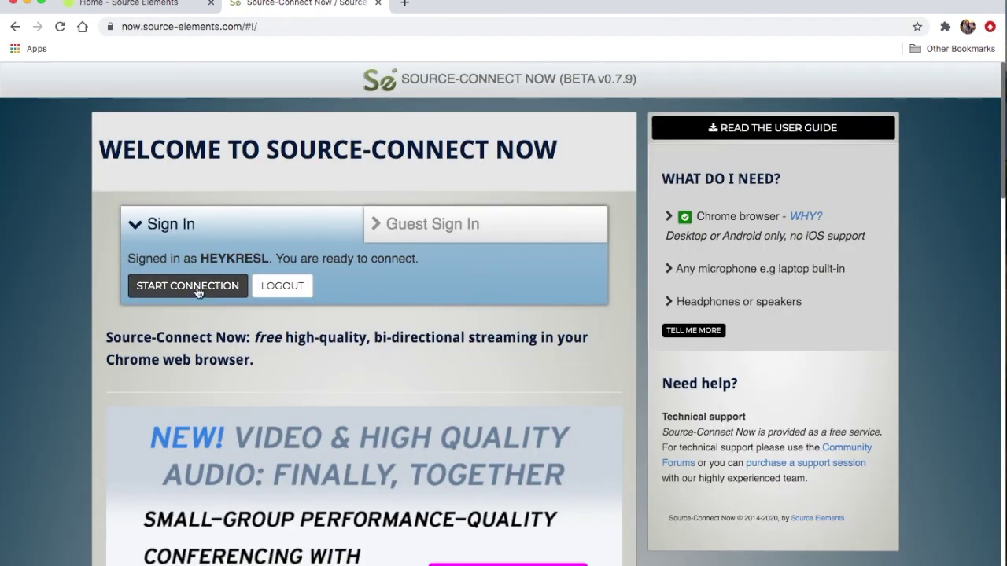
pyautogui.click(167, 287)
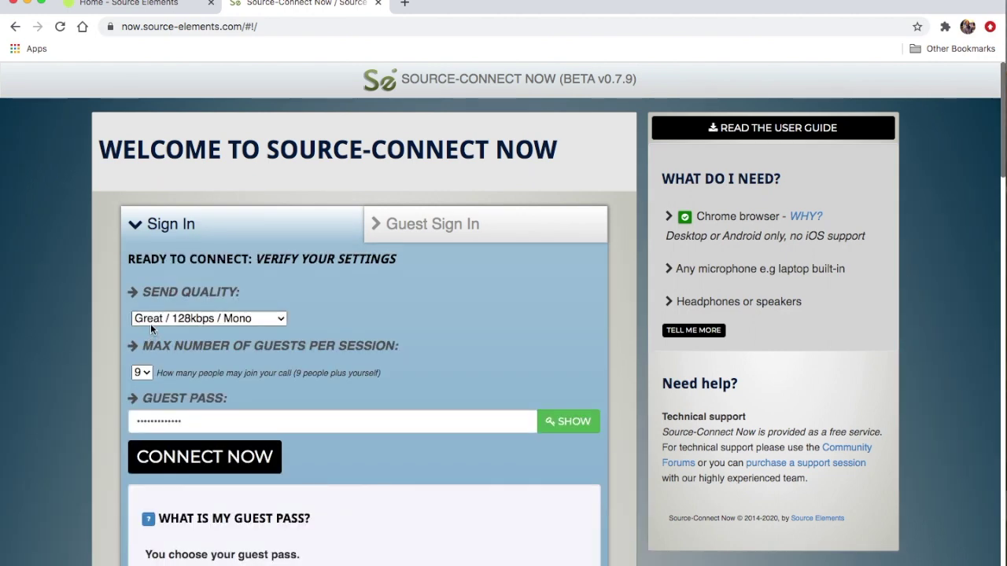
pyautogui.click(276, 322)
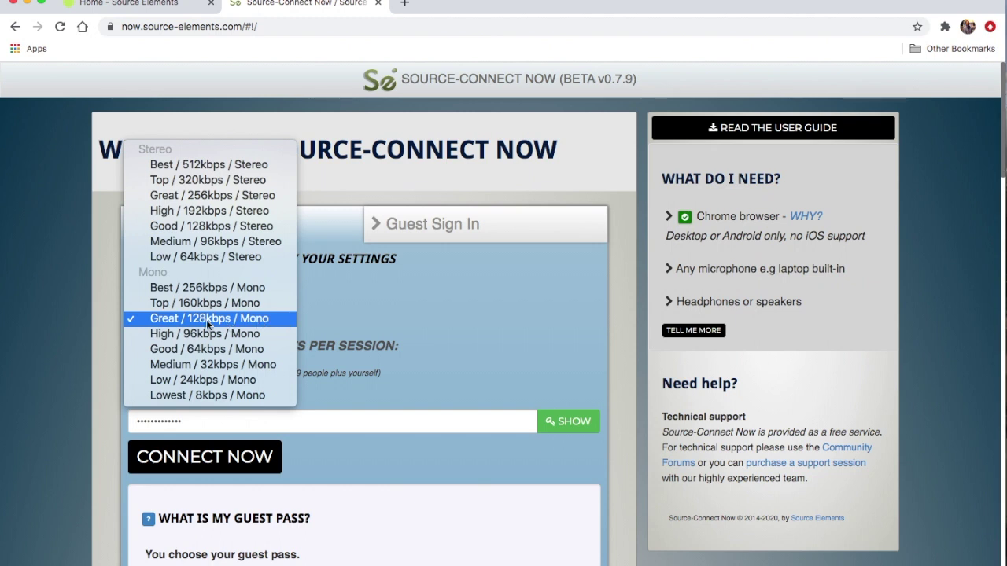
pyautogui.click(264, 317)
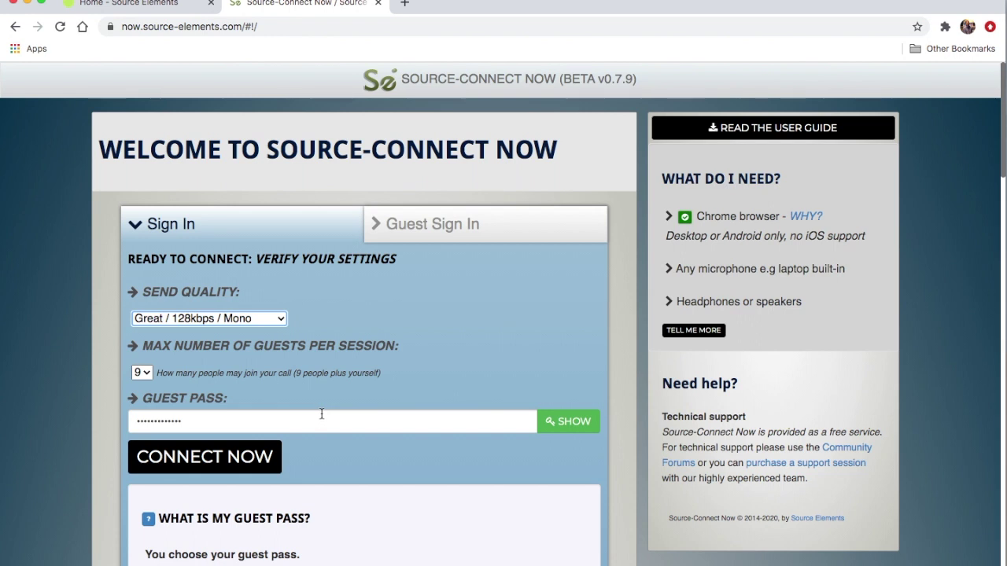
# Reveal the guest pass and connect to the grid, dismissing the offer to save the password.
pyautogui.click(567, 426)
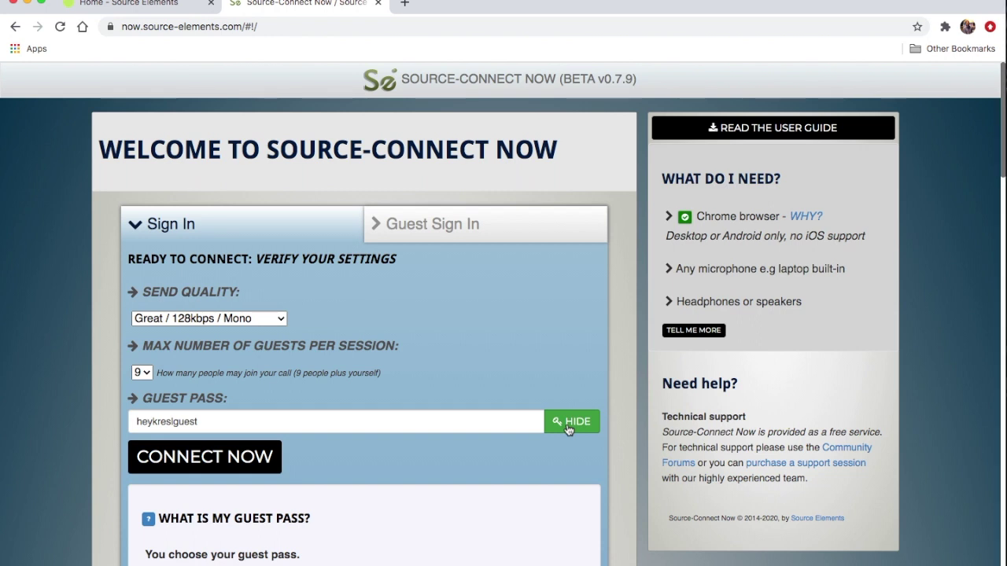
pyautogui.click(241, 458)
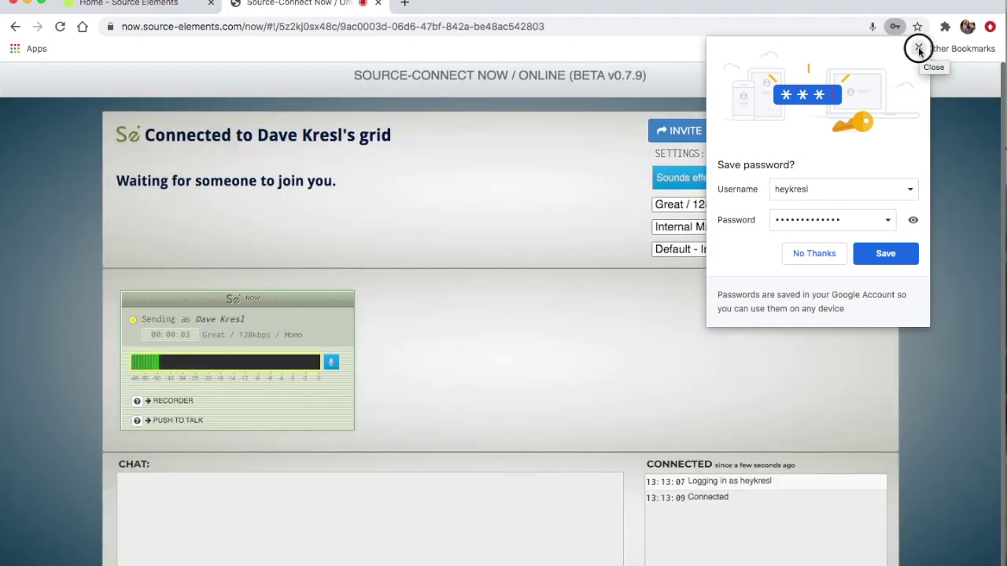
pyautogui.click(919, 47)
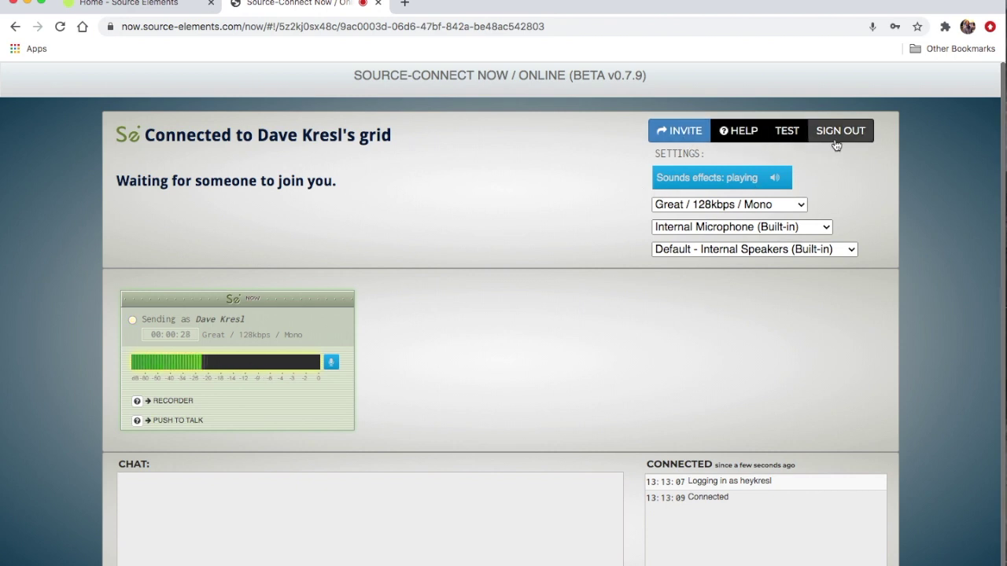
# Set the audio input to Default - MiC Plus (0c60:0025) and the output to MiC Plus (0c60:0025), and refresh with the new settings.
pyautogui.click(714, 205)
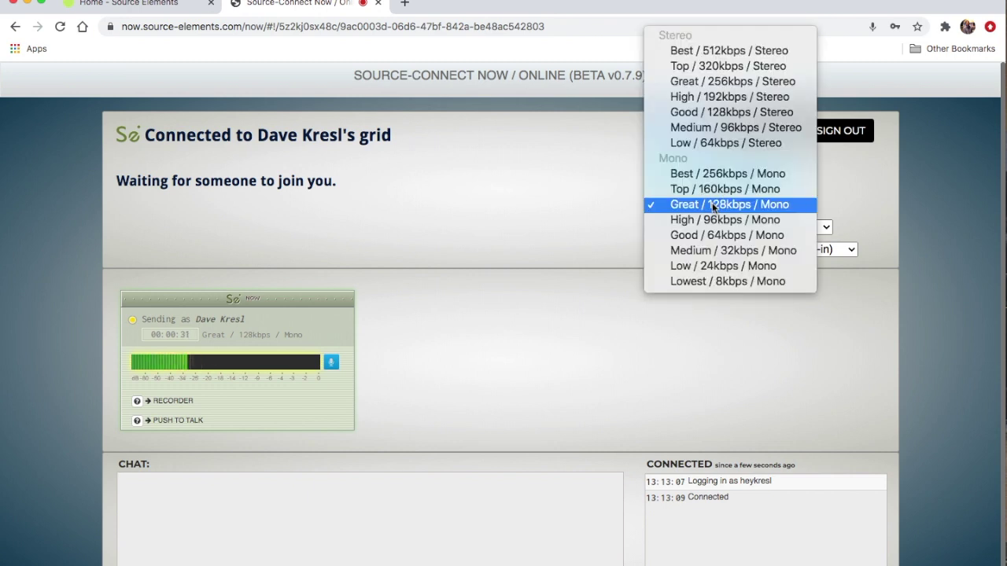
pyautogui.click(602, 209)
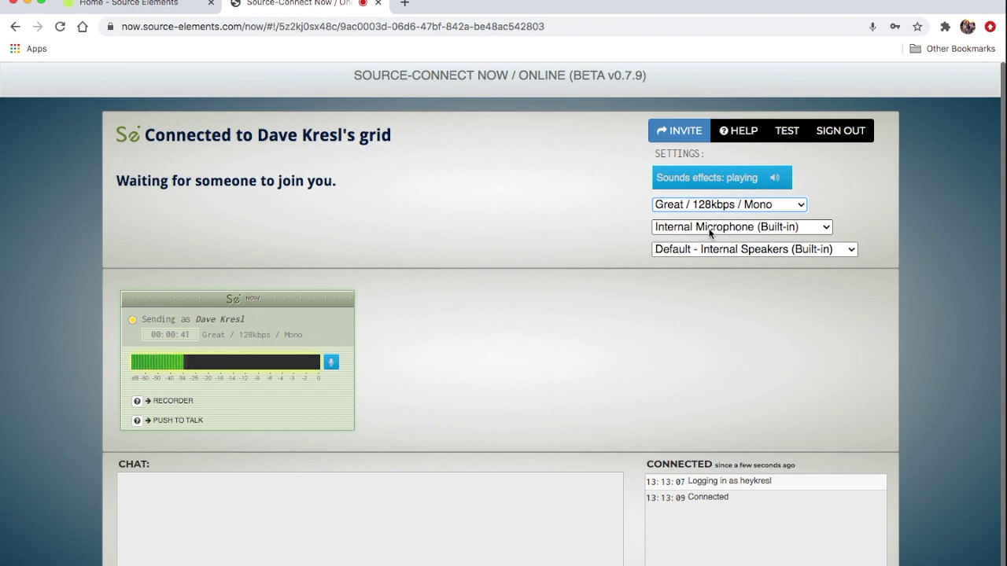
pyautogui.click(709, 229)
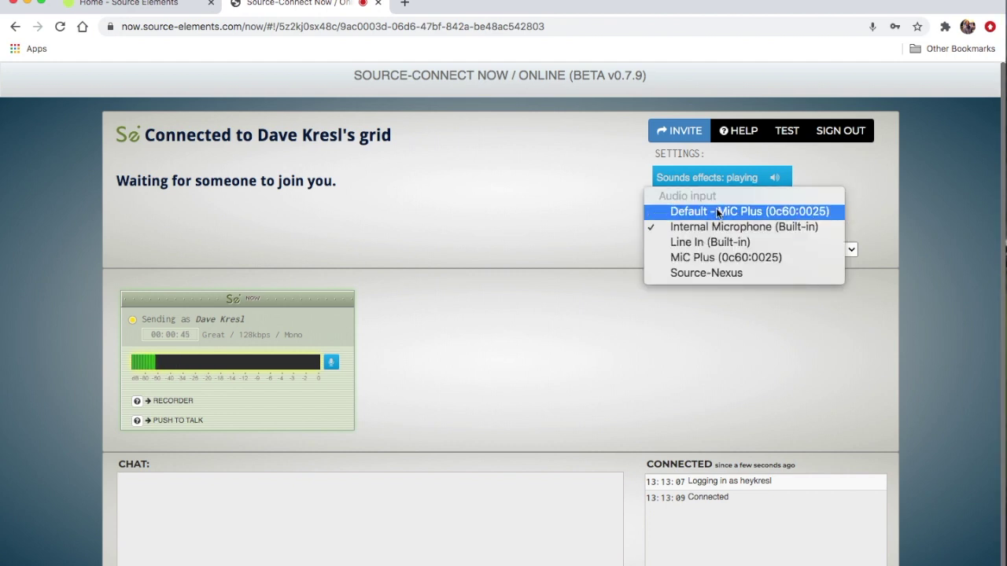
pyautogui.click(732, 211)
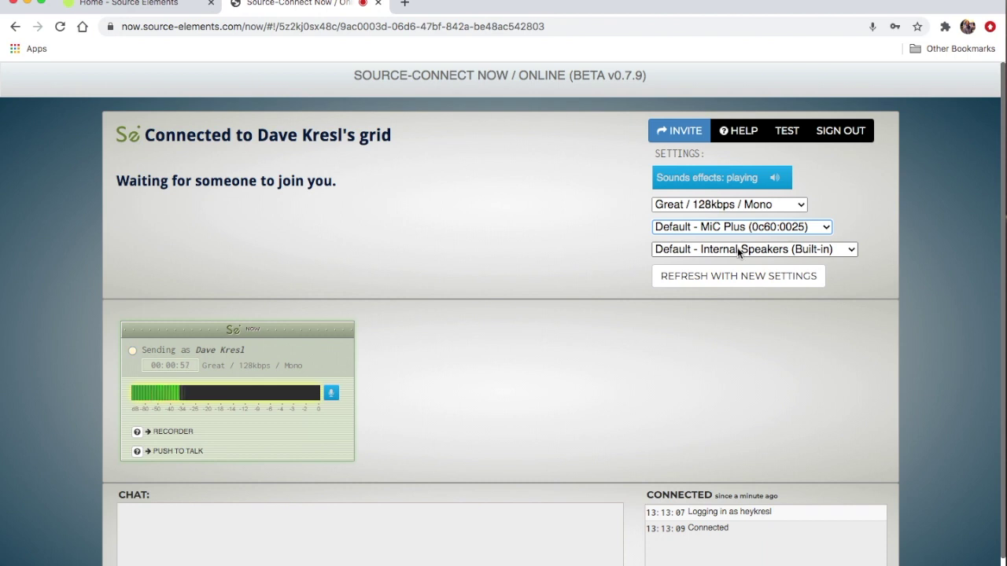
pyautogui.click(738, 250)
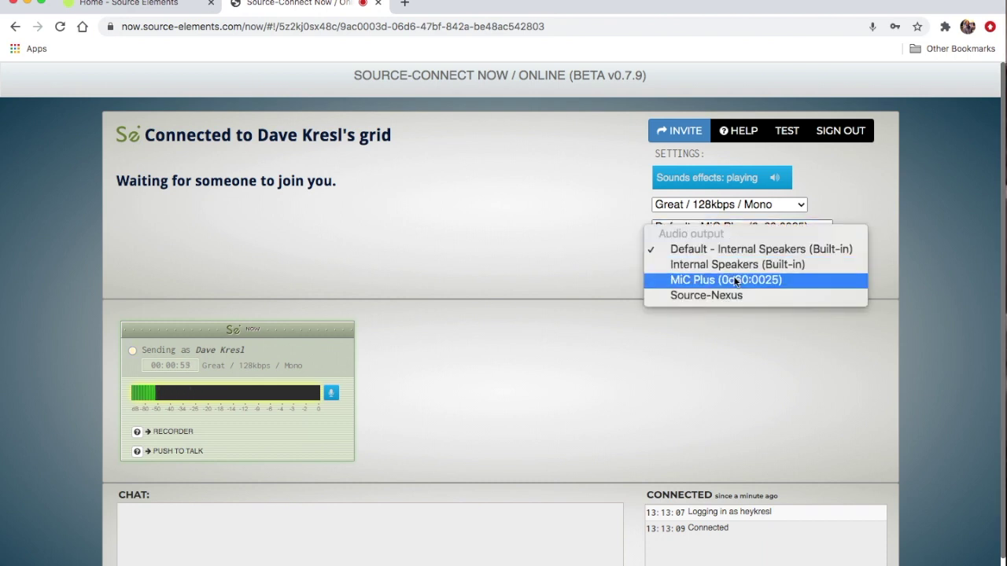
pyautogui.click(736, 282)
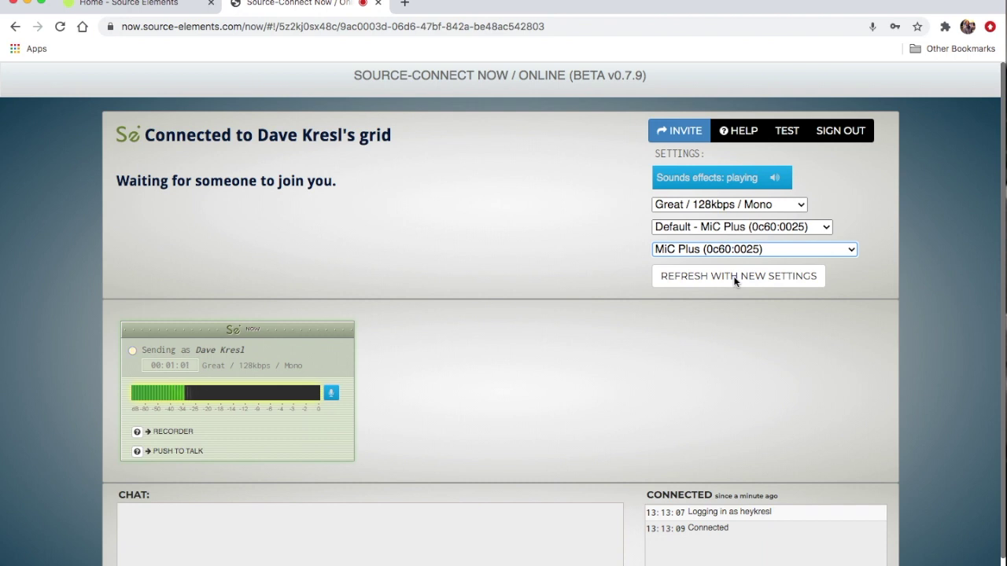
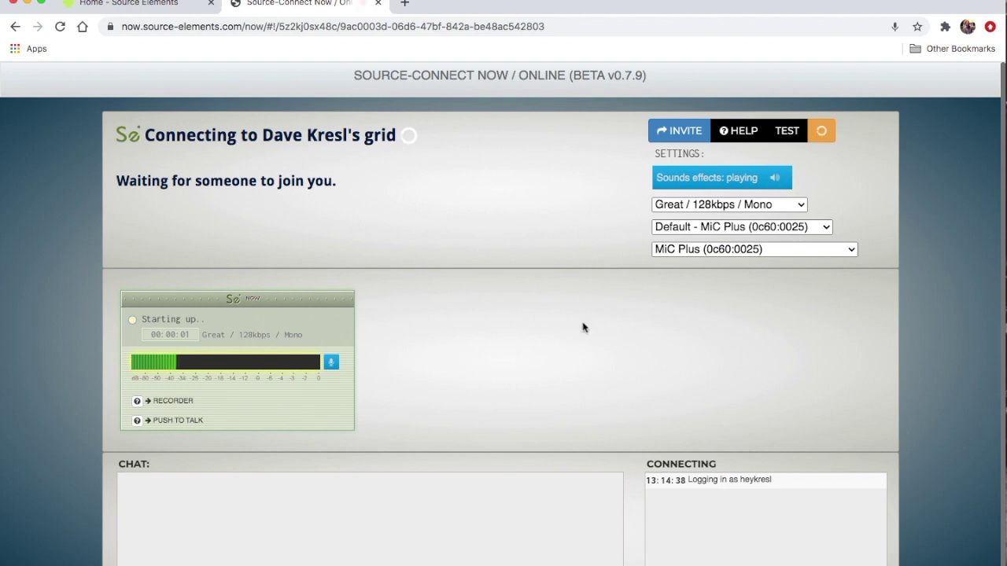
# Expand the Recorder section to examine its recording controls and warning, and collapse it again.
pyautogui.click(167, 405)
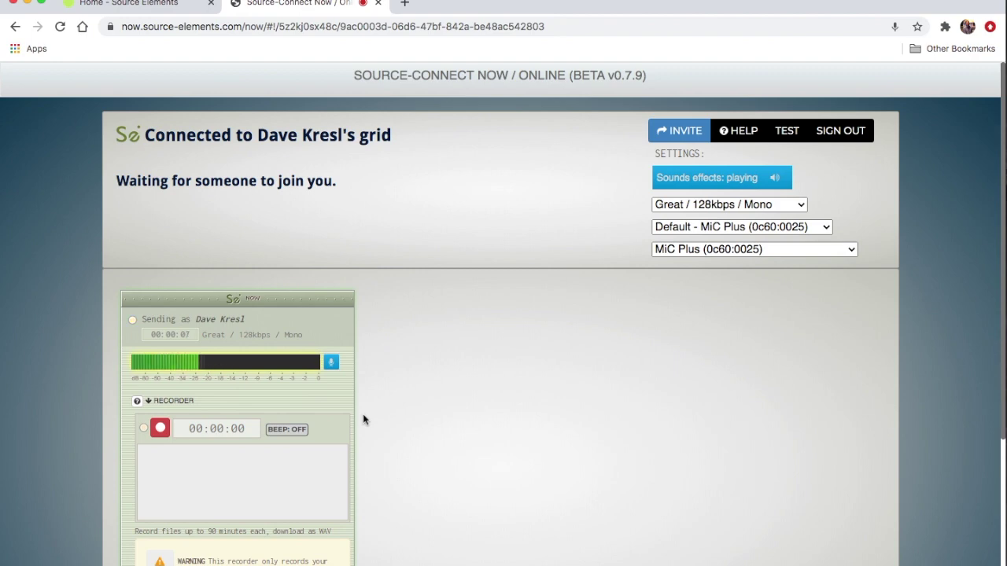
pyautogui.scroll(-4, 363, 414)
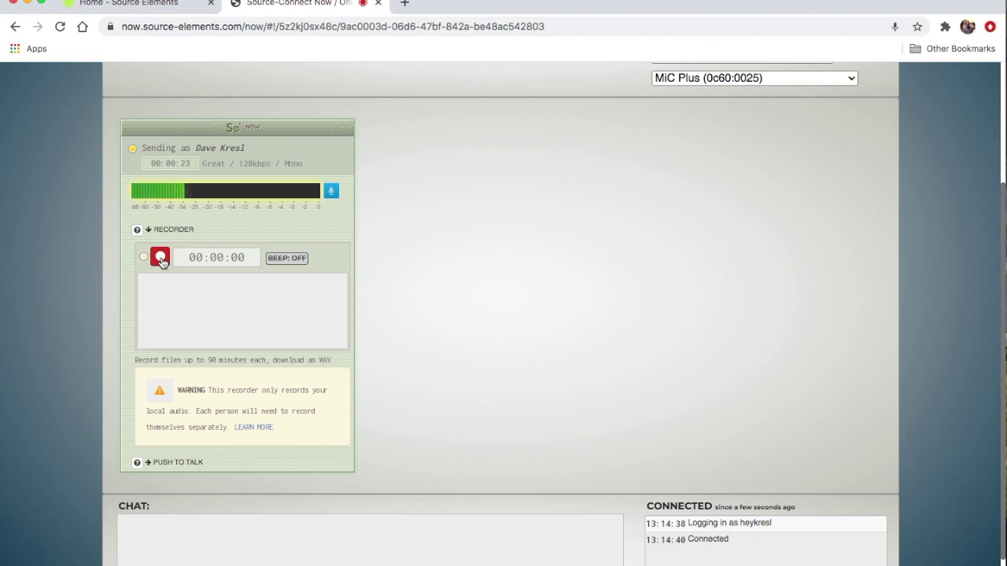
pyautogui.click(168, 229)
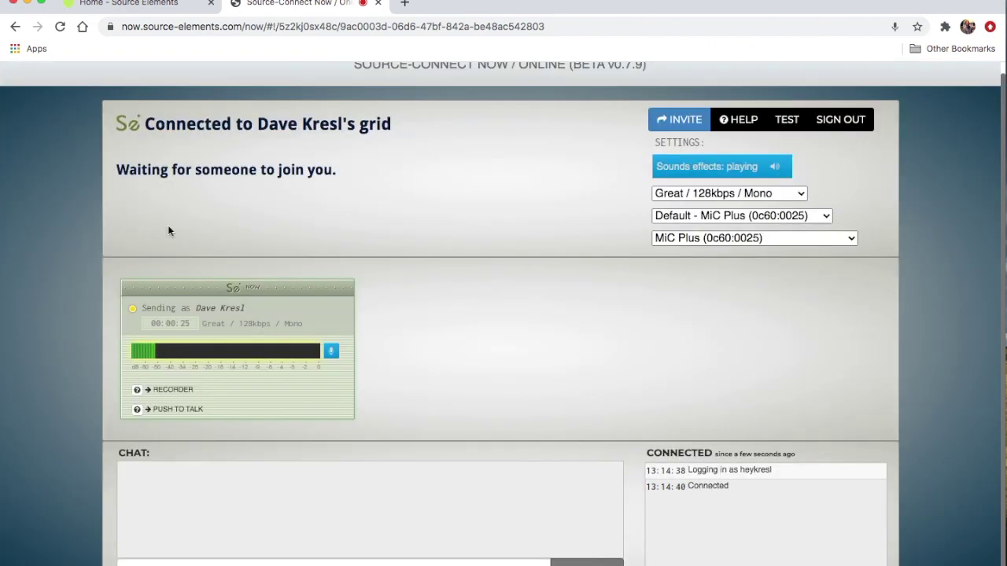
# Try out Push to Talk by toggling the microphone open and closed, and collapse its section again.
pyautogui.click(171, 411)
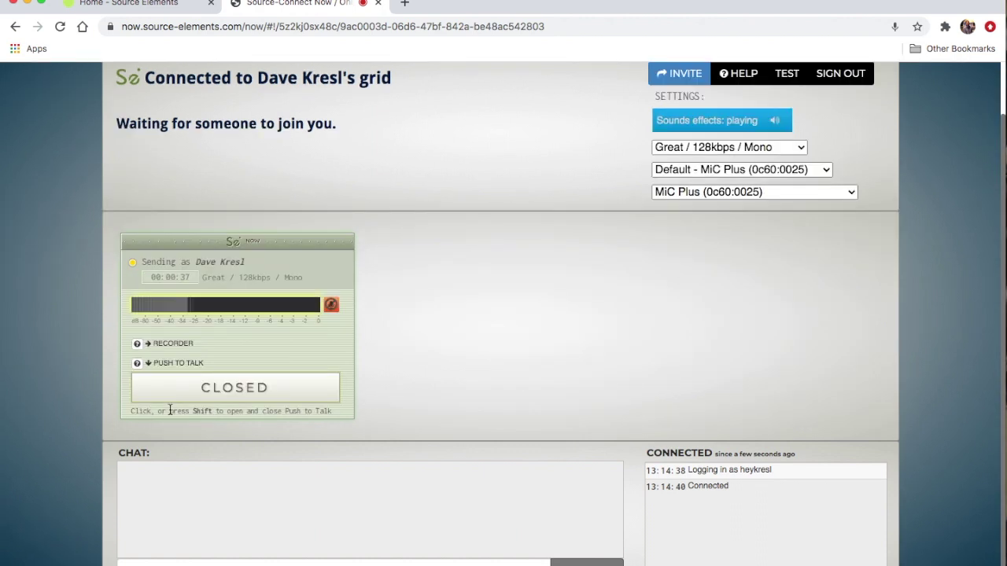
pyautogui.click(222, 388)
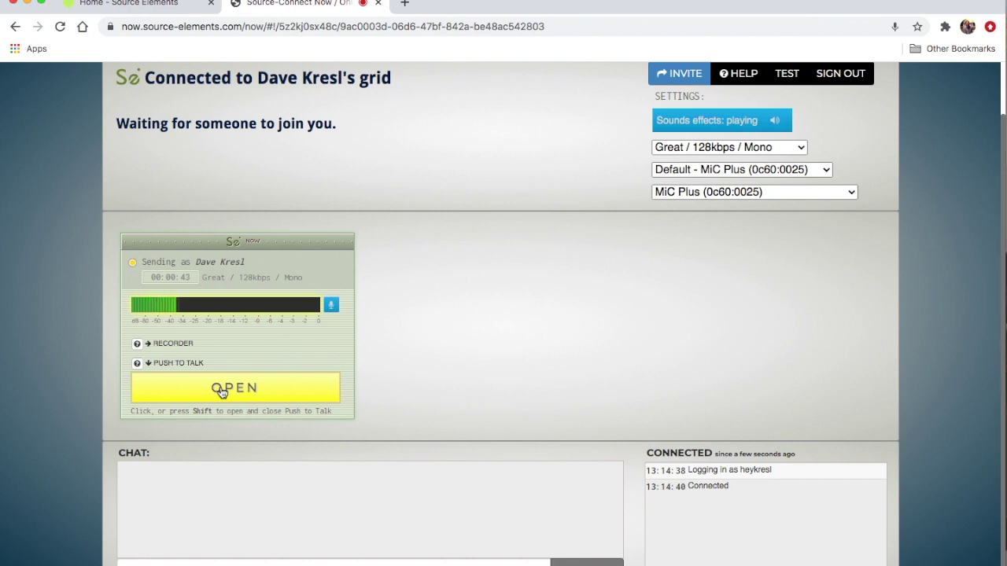
pyautogui.click(222, 389)
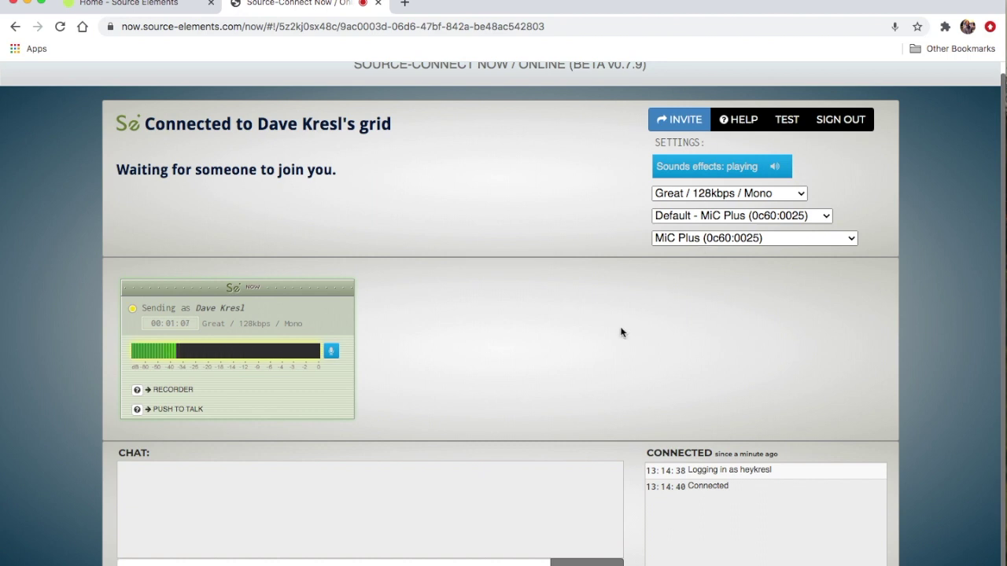
# Start inviting a guest, copying the personal Source-Connect Now link and revealing the passkey.
pyautogui.click(682, 123)
pyautogui.click(388, 280)
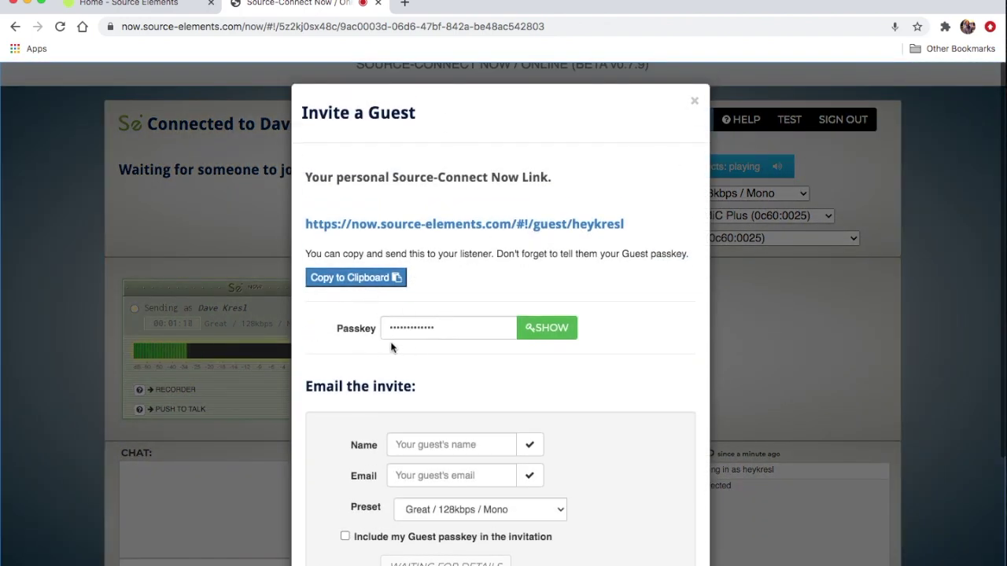
pyautogui.click(546, 328)
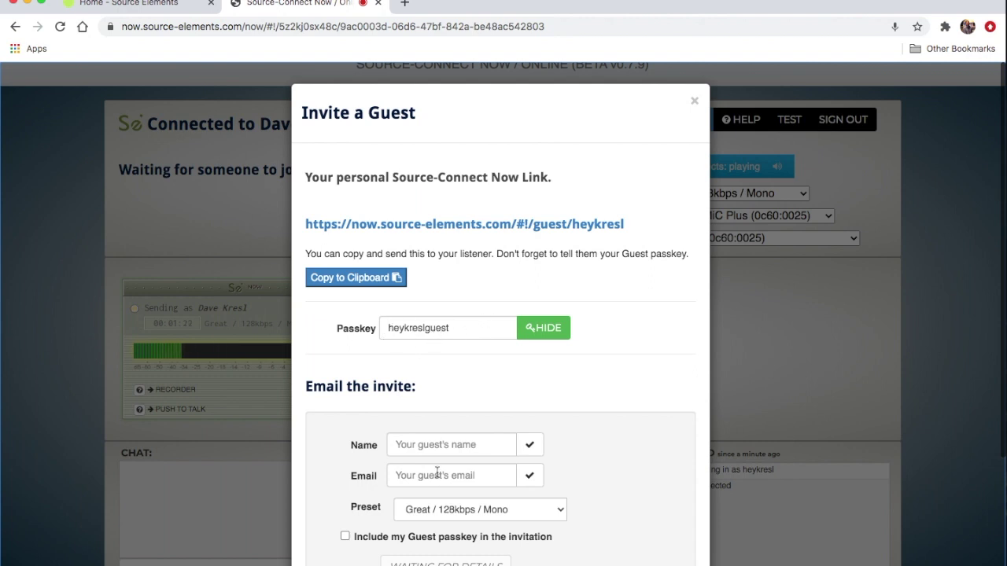
# Fill in the guest's name and e-mail address and include the guest passkey in the invitation.
pyautogui.click(421, 445)
pyautogui.write('Brian')
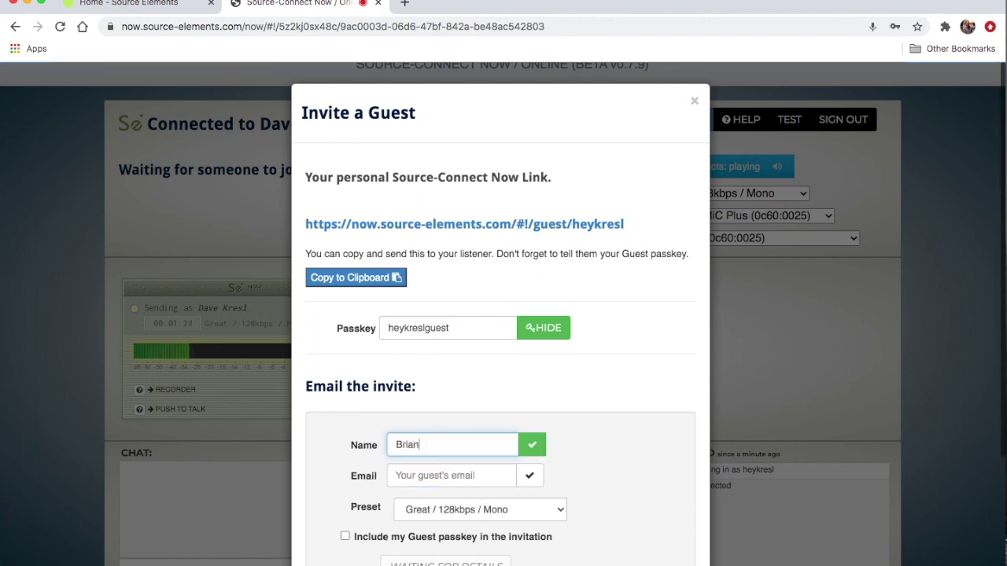
pyautogui.click(420, 476)
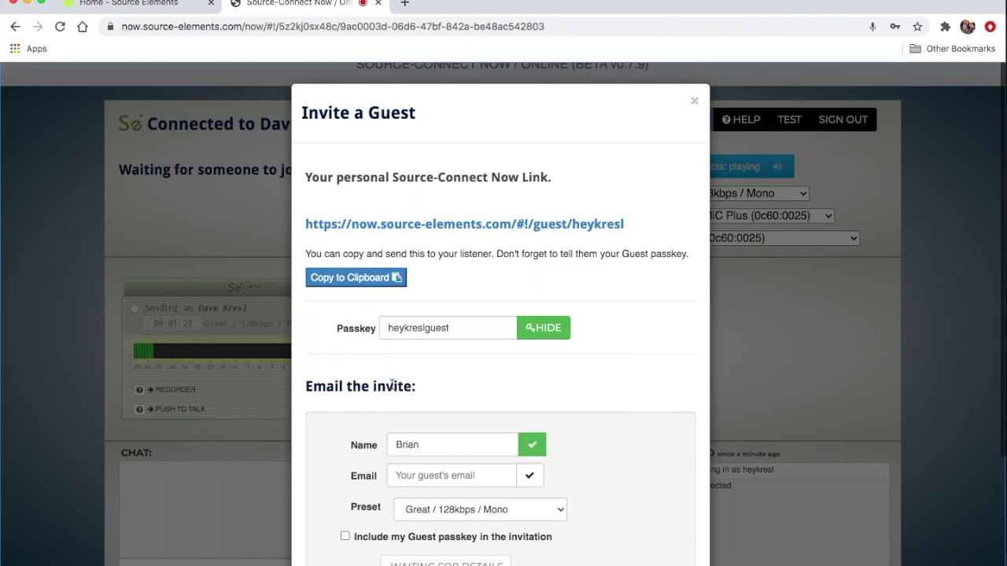
pyautogui.hotkey('ctrl', 'v')
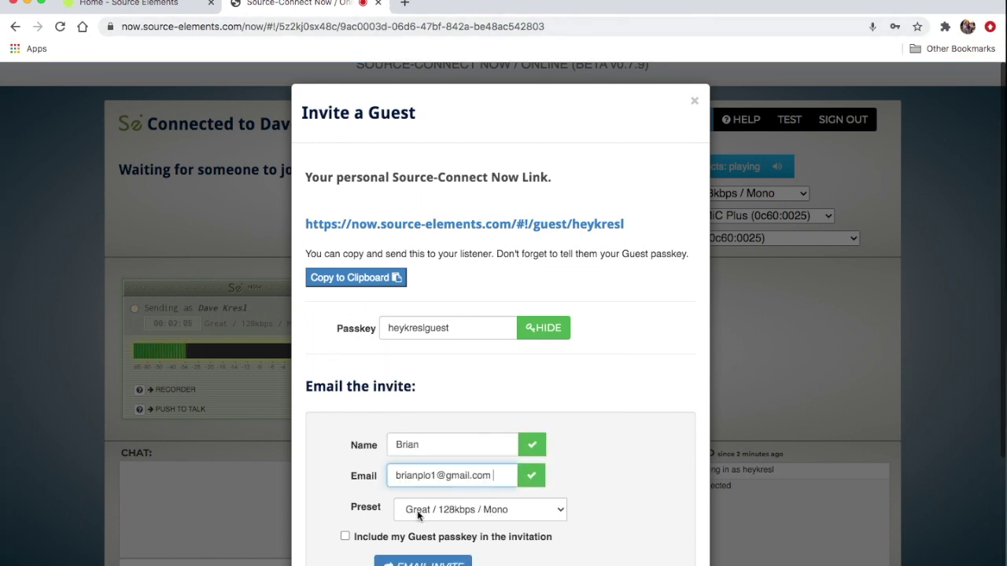
pyautogui.click(344, 537)
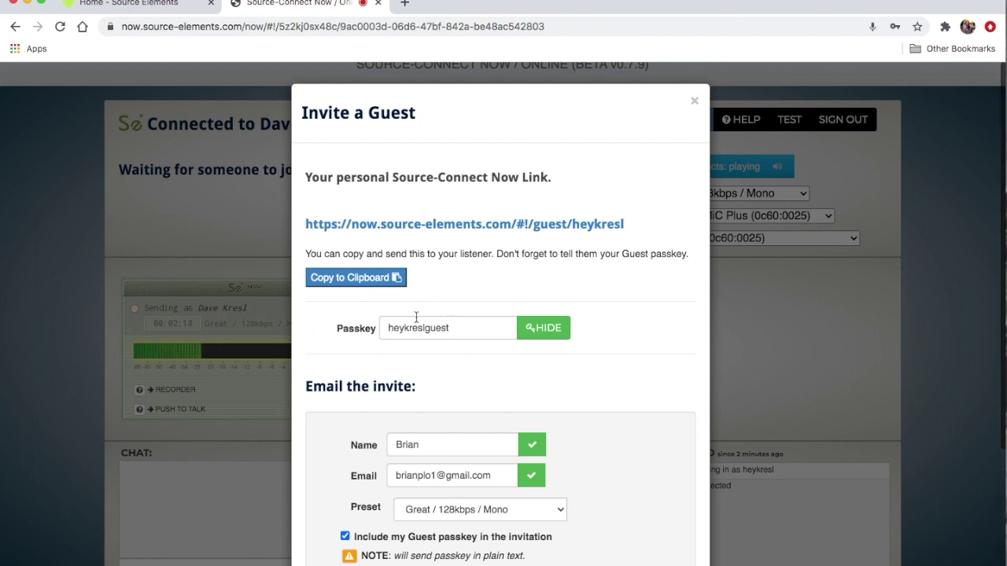
# Send the invitation by e-mail and close the guest invitation dialog.
pyautogui.scroll(-3, 416, 317)
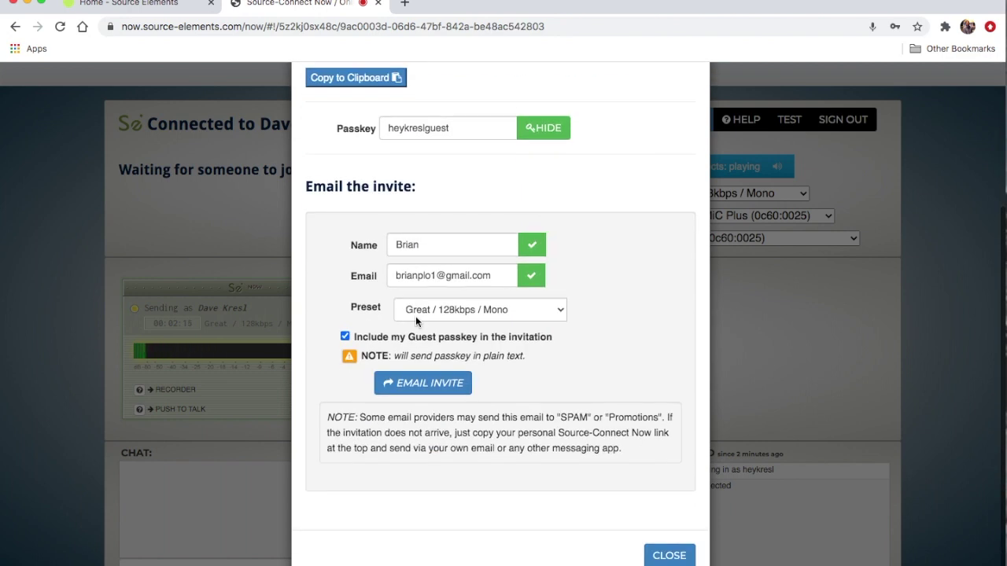
pyautogui.click(438, 385)
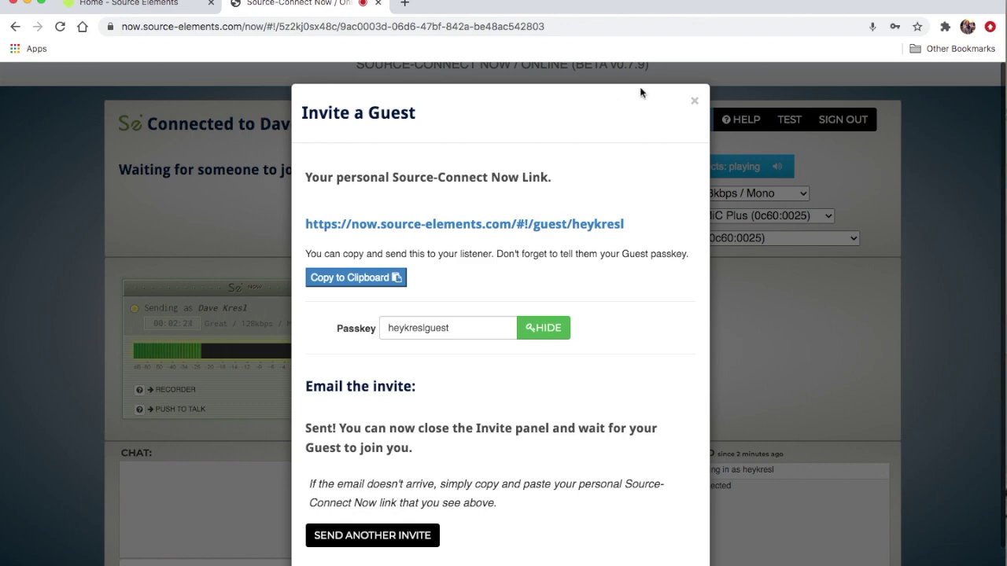
pyautogui.click(694, 104)
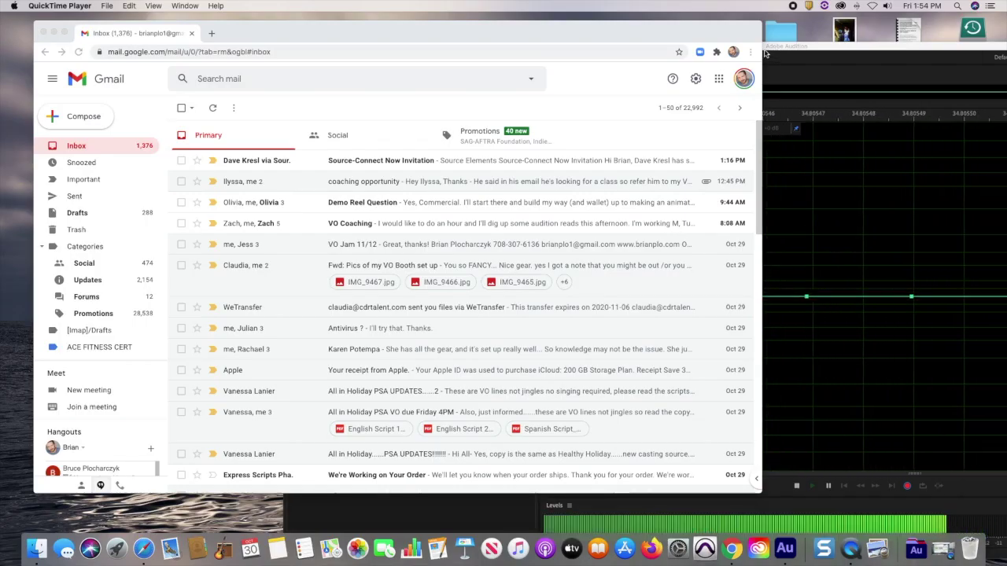
# Open the Source-Connect Now invitation e-mail in Gmail and follow its guest link to the sign-in page.
pyautogui.moveTo(641, 36); pyautogui.dragTo(712, 28)
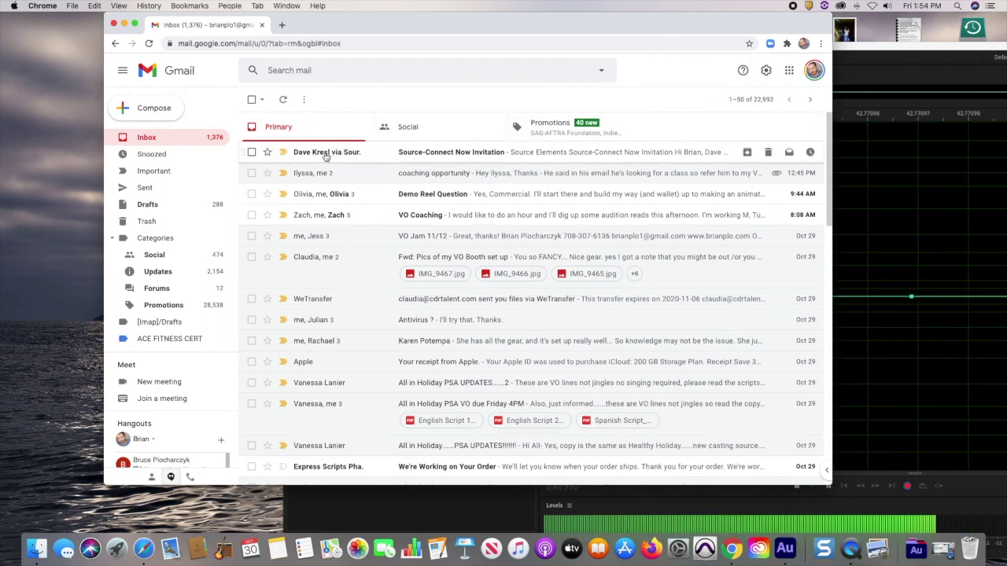
pyautogui.moveTo(323, 155)
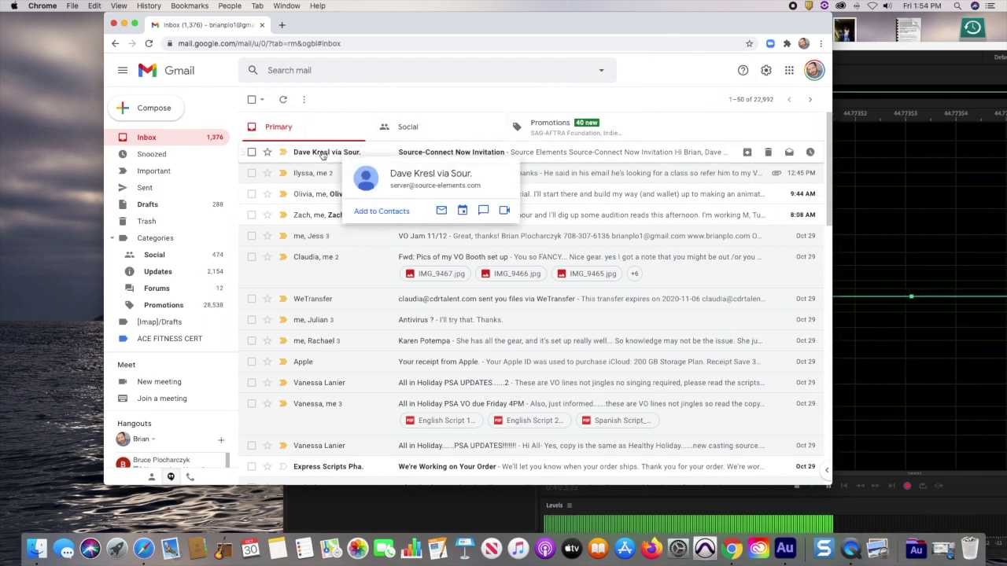
pyautogui.click(322, 155)
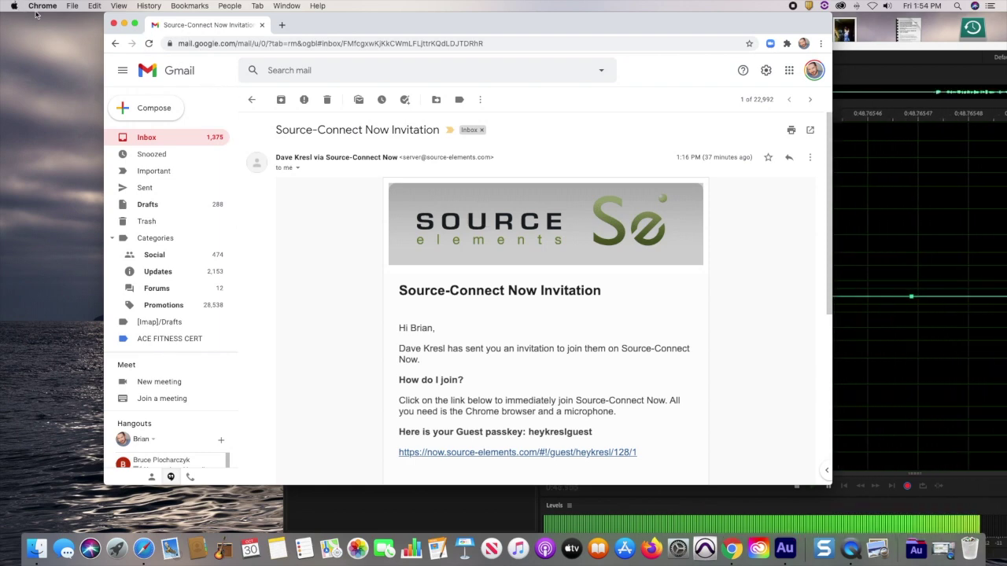
pyautogui.scroll(-3, 630, 389)
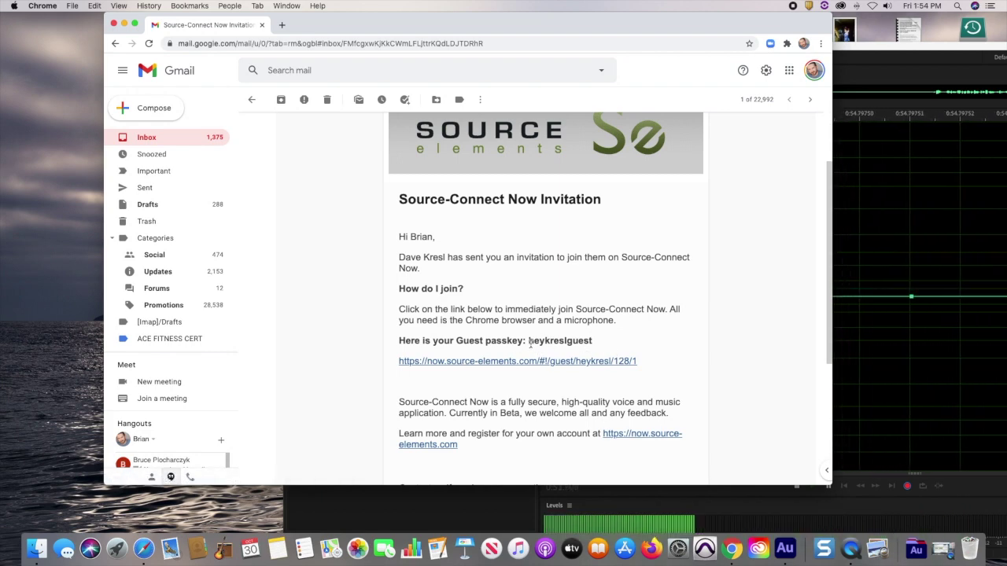
pyautogui.click(535, 361)
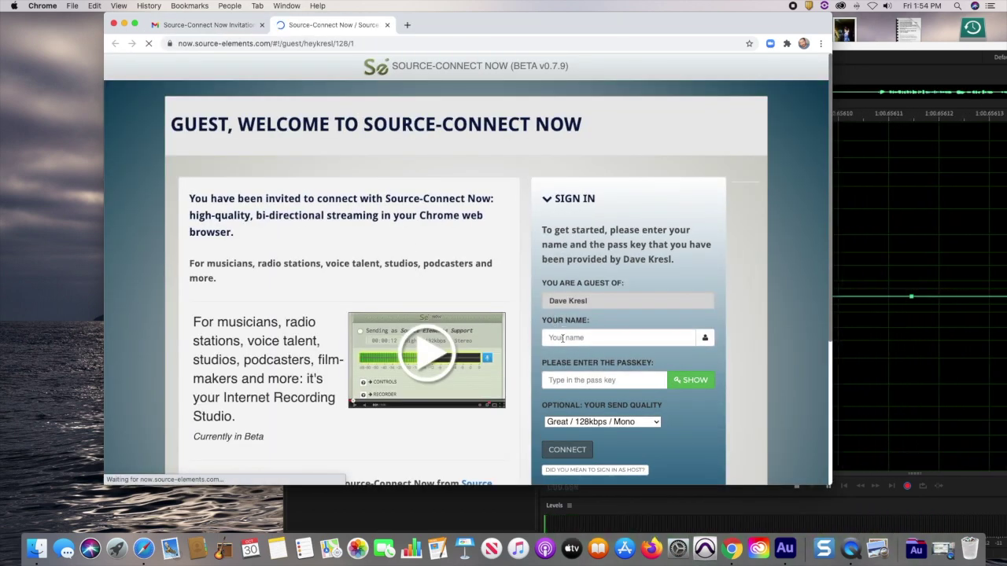
# Enter the guest's name and the guest passkey, and connect to the host's session at the preset send quality.
pyautogui.click(561, 337)
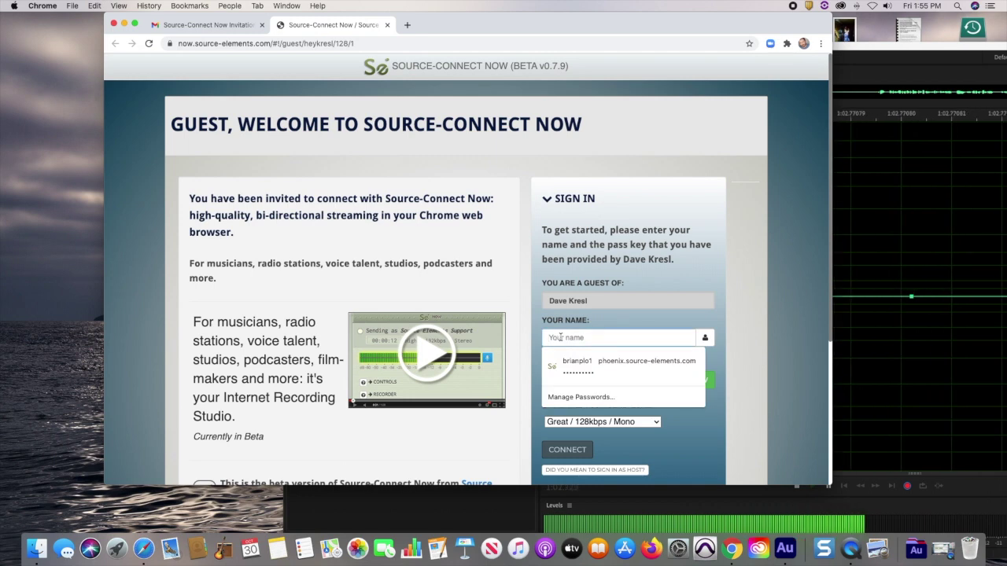
pyautogui.write('Brian')
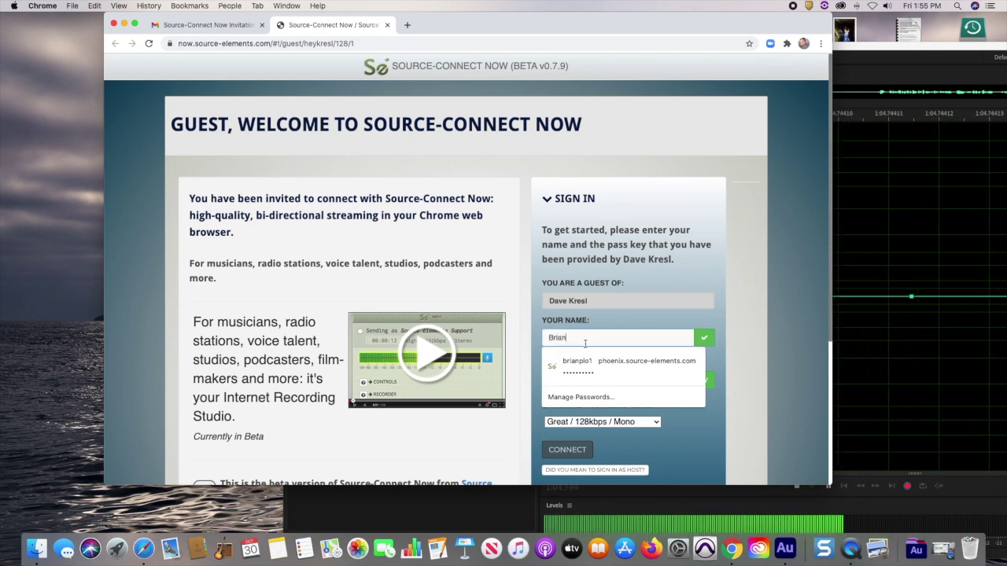
pyautogui.click(589, 382)
pyautogui.write('•••')
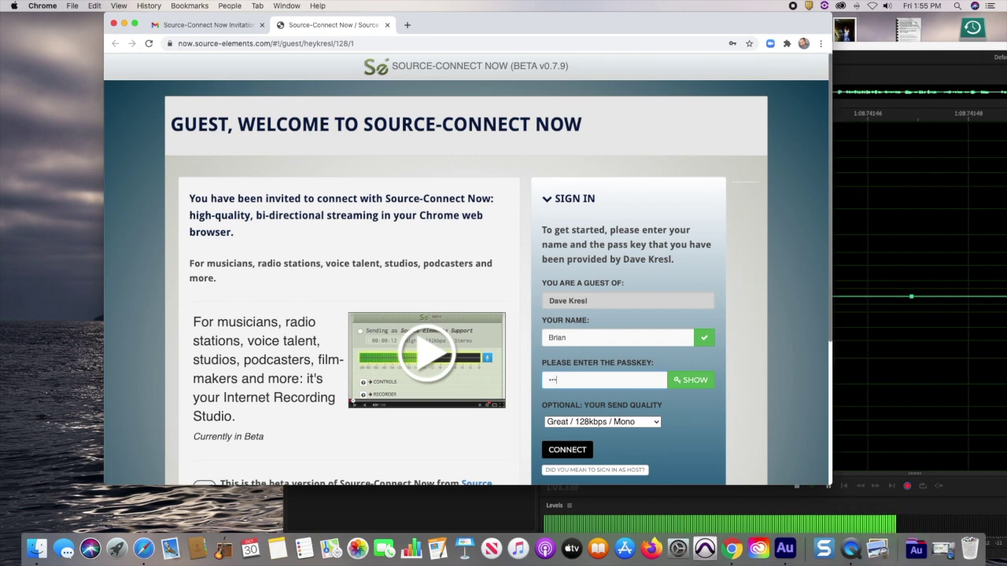
pyautogui.write('••••••••••')
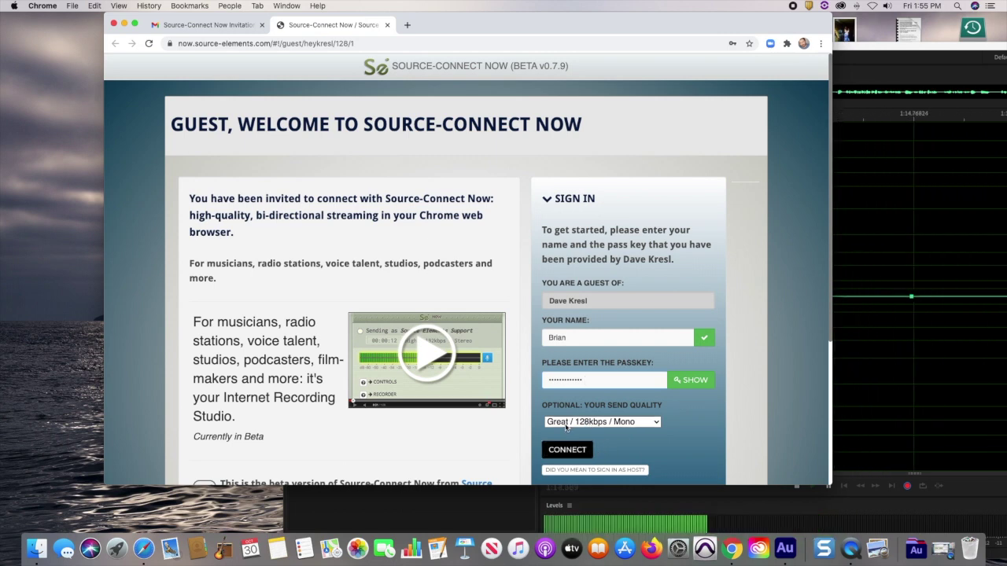
pyautogui.click(560, 451)
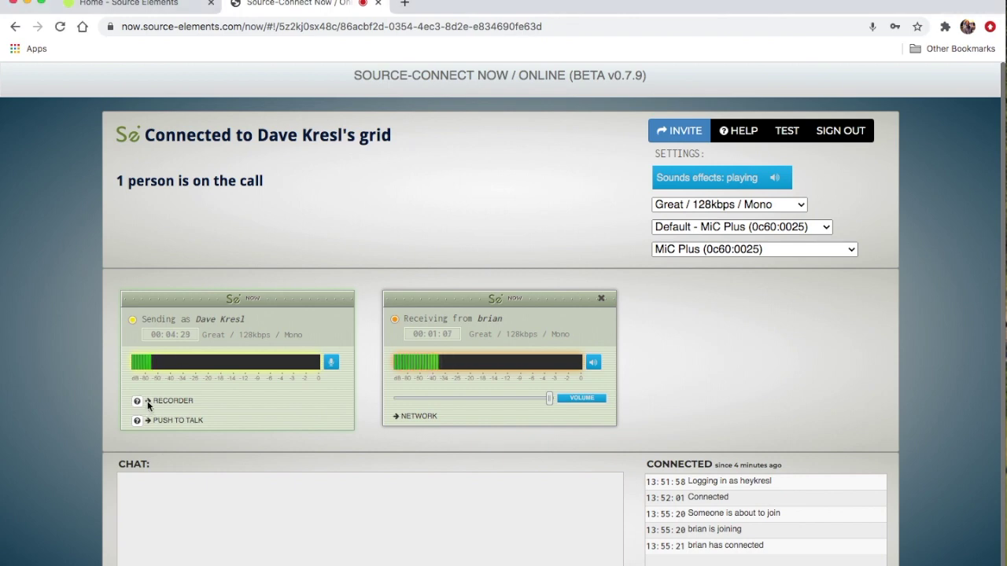
# Expand the host's Recorder section, examine its recording controls and local-audio warning, and collapse it again.
pyautogui.click(149, 402)
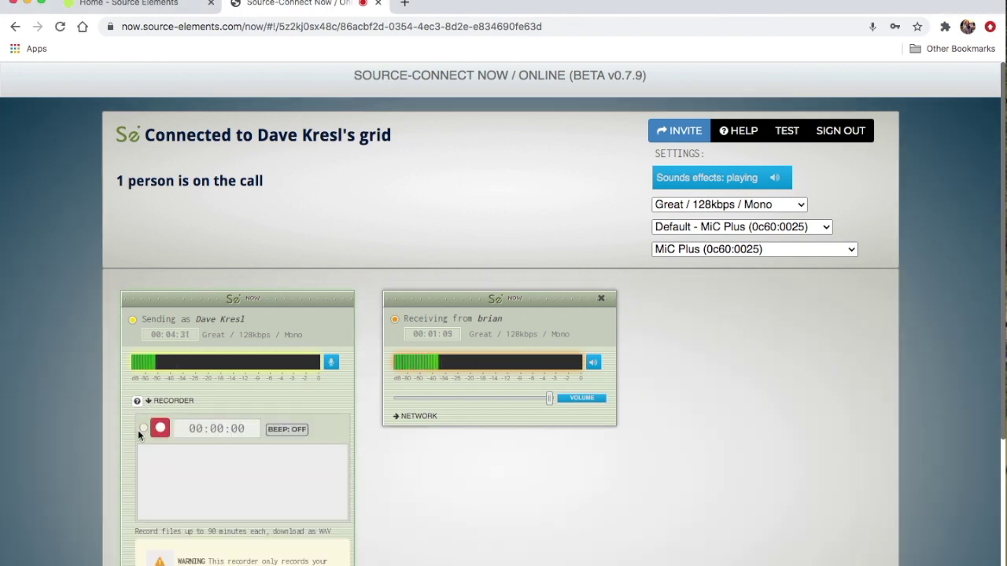
pyautogui.scroll(-3, 115, 468)
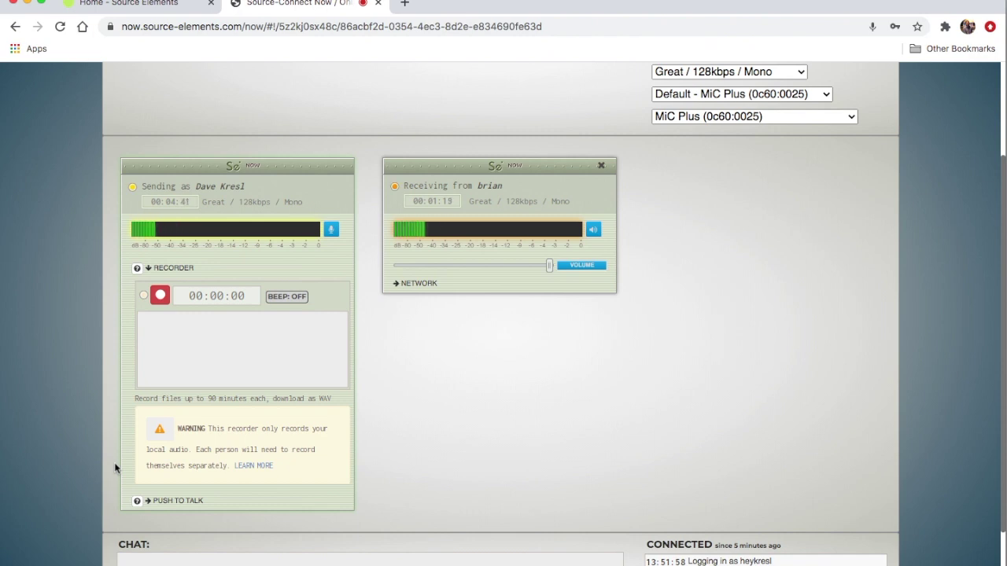
pyautogui.scroll(1, 116, 469)
pyautogui.scroll(2, 116, 469)
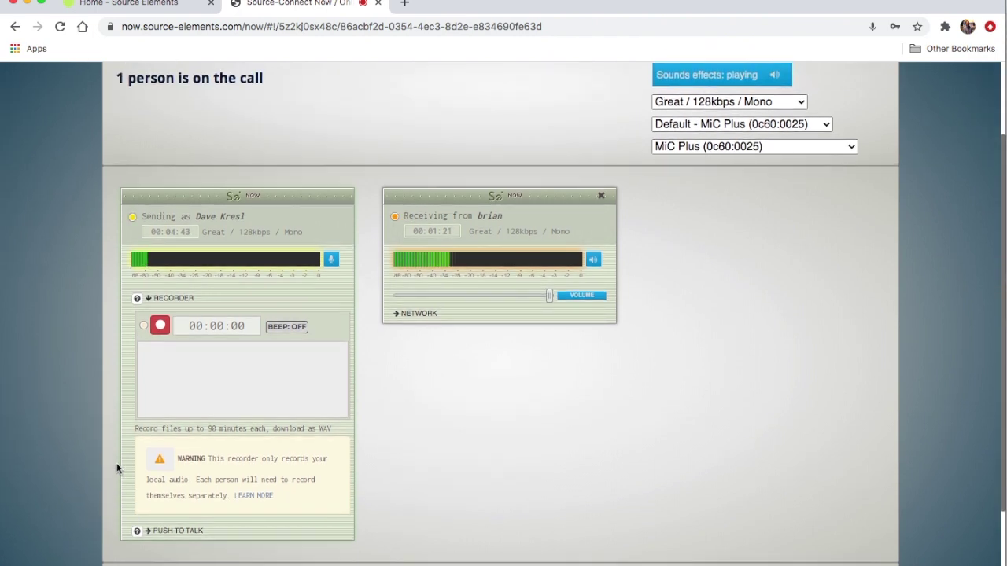
pyautogui.scroll(3, 116, 469)
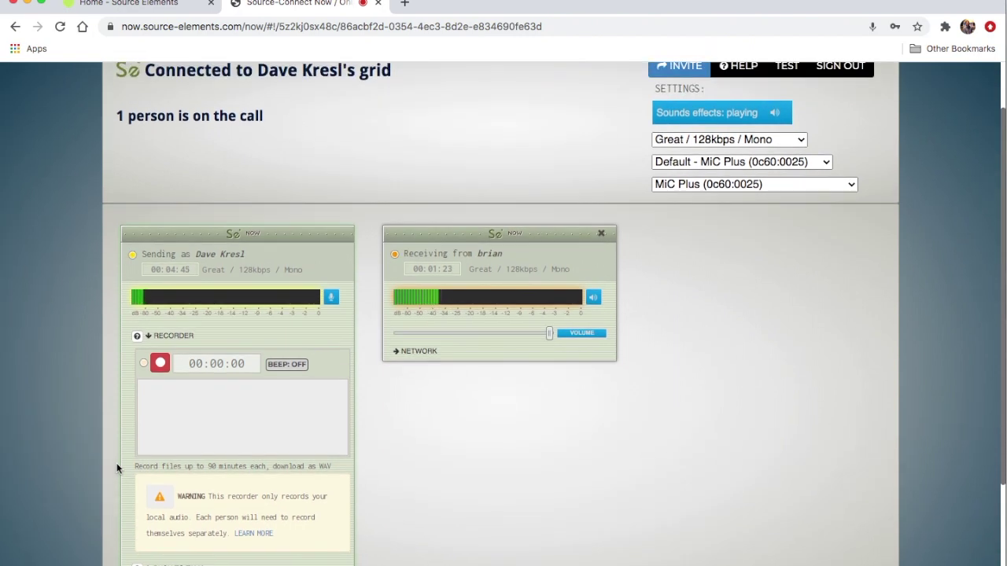
pyautogui.click(150, 337)
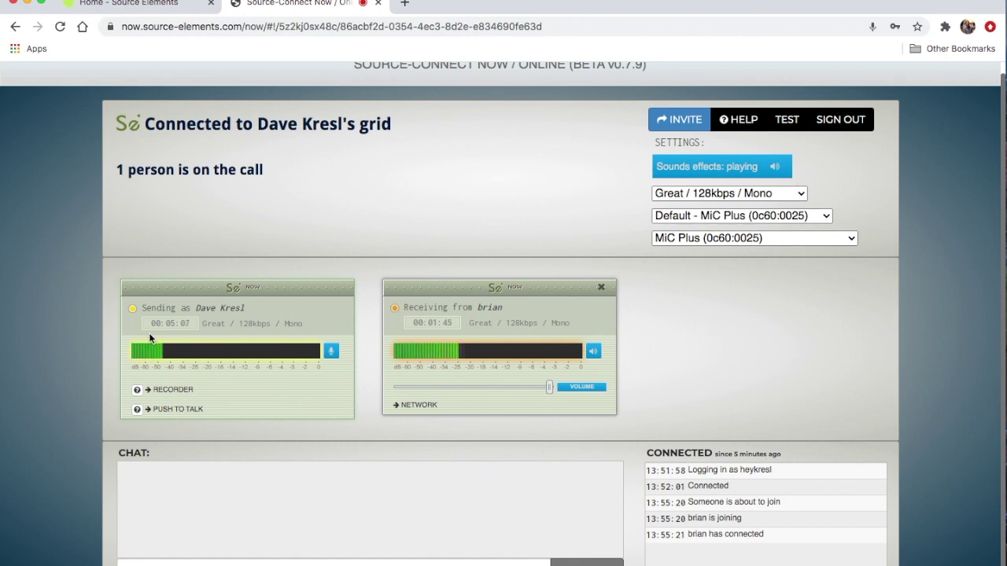
pyautogui.click(155, 563)
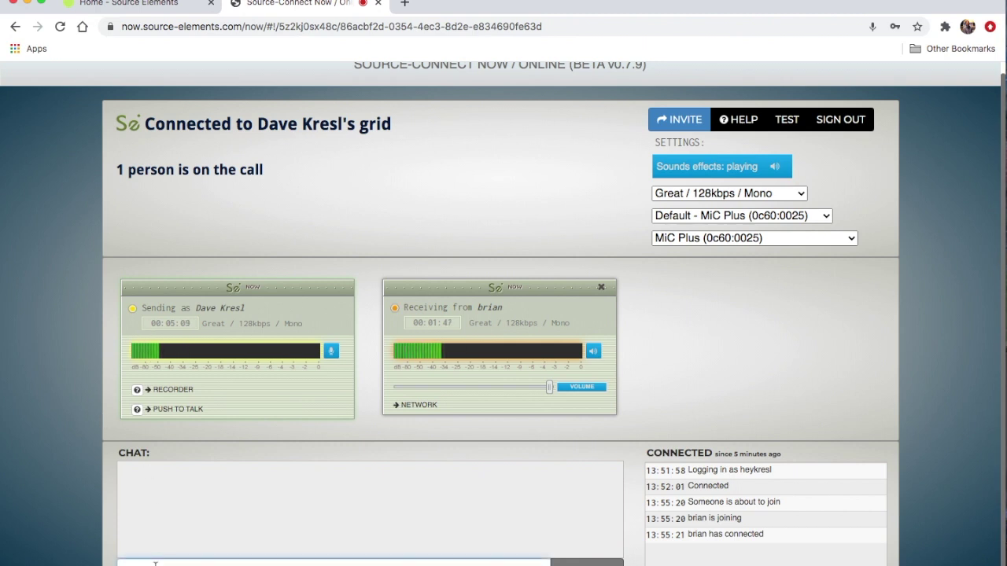
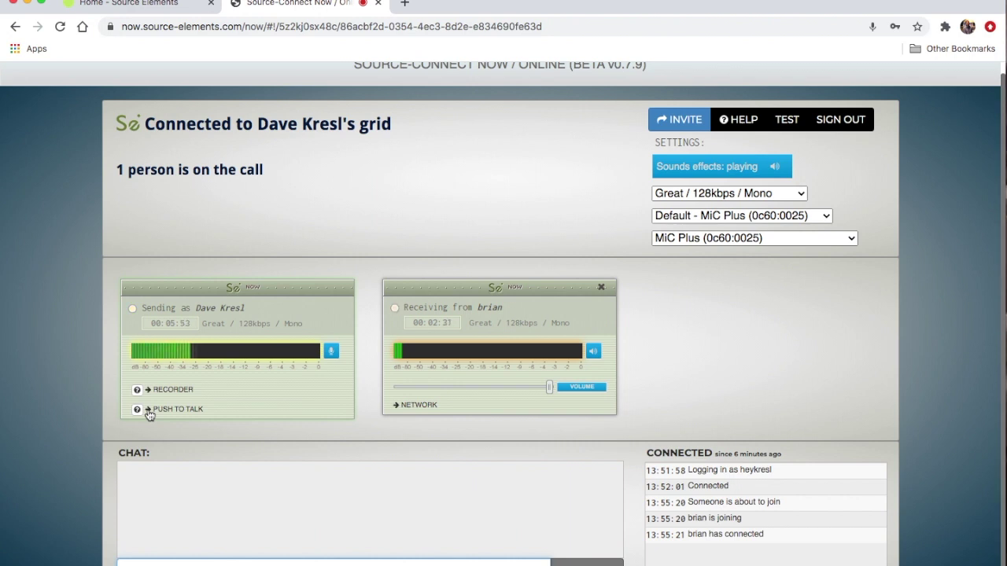
# Try Push to Talk during the call by toggling it open and closed, collapse its section, and unmute the microphone.
pyautogui.click(151, 411)
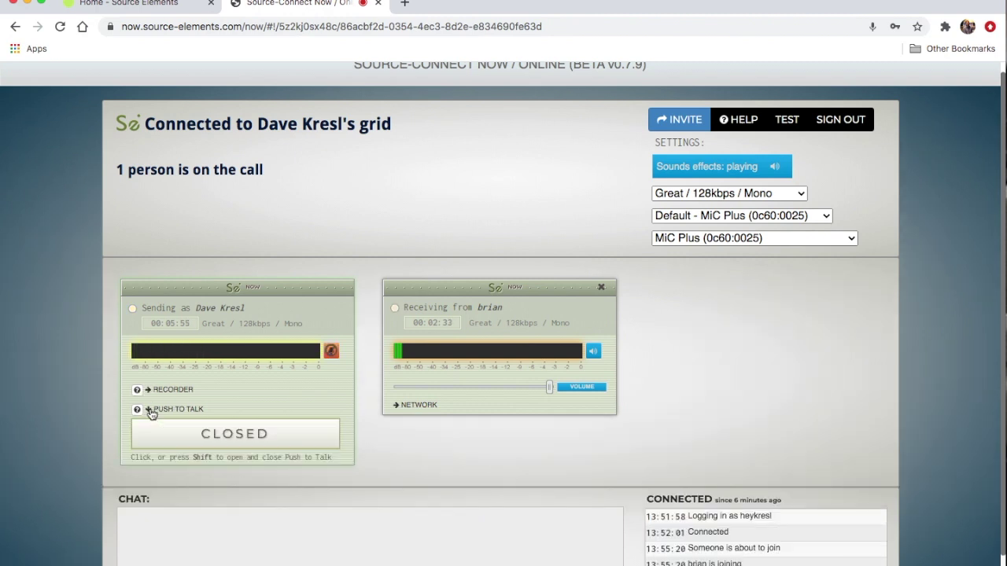
pyautogui.click(232, 434)
pyautogui.click(232, 434)
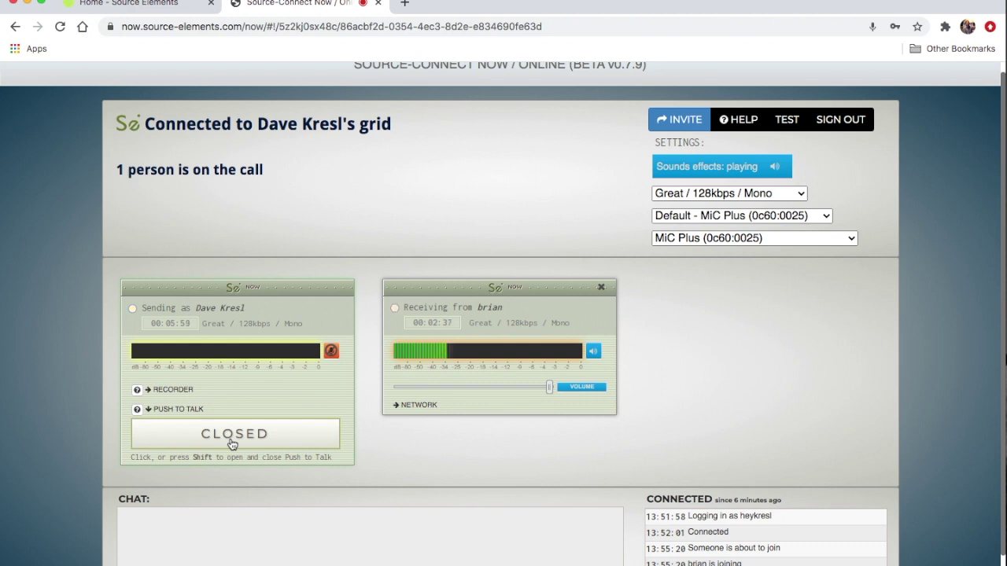
pyautogui.click(232, 442)
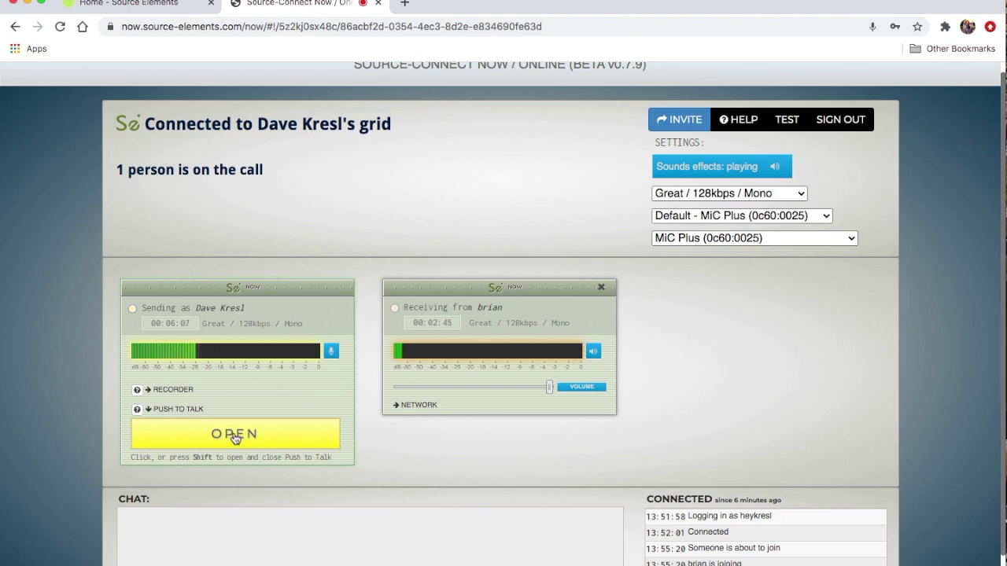
pyautogui.click(235, 438)
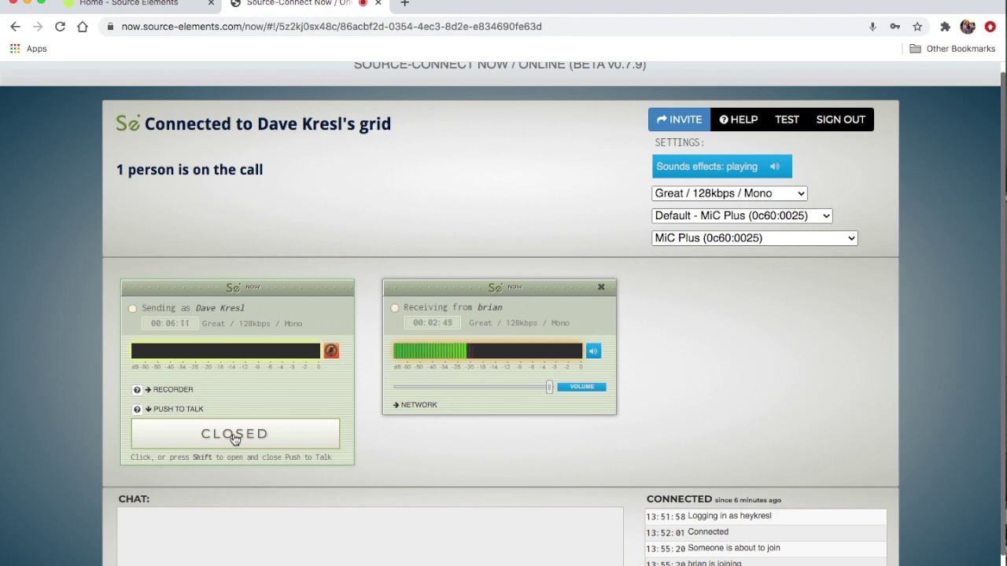
pyautogui.click(235, 438)
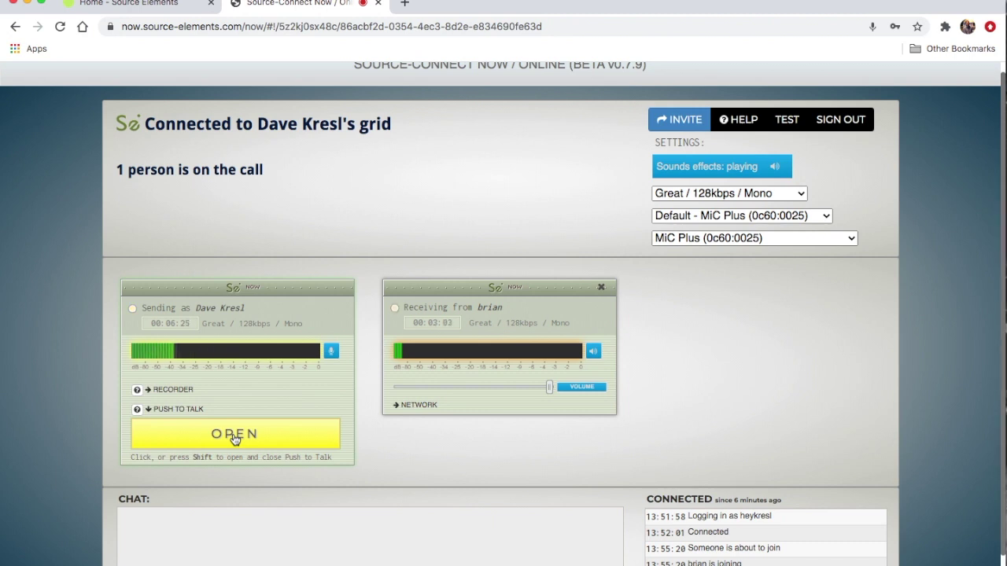
pyautogui.click(150, 413)
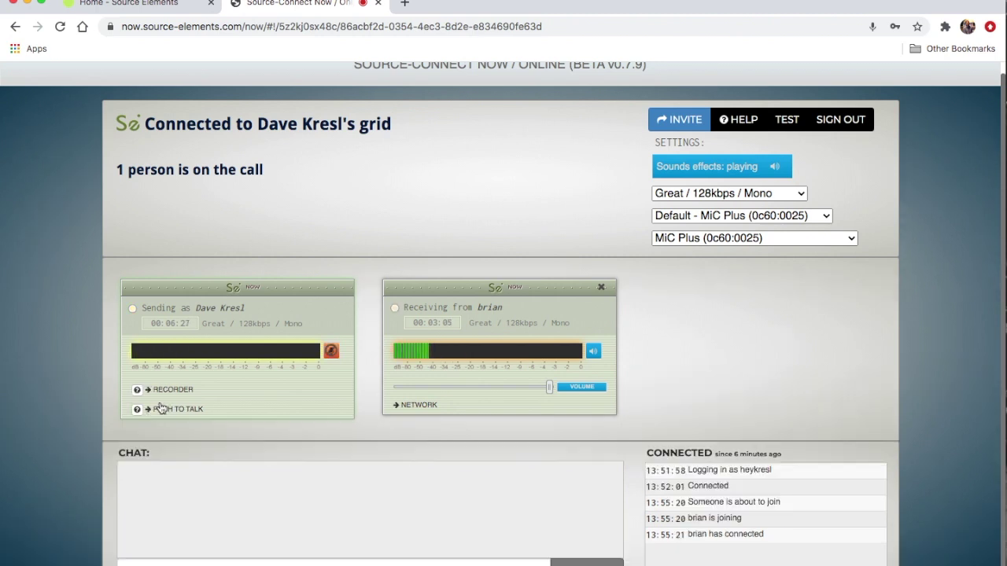
pyautogui.click(331, 351)
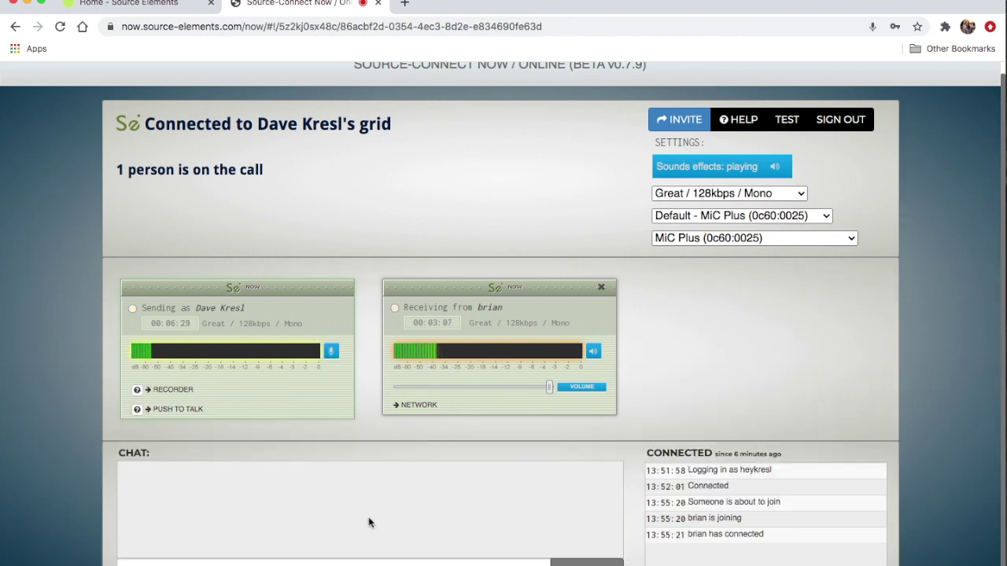
# Send the guest a short chat greeting made of "hey" and a shortened form of their first name.
pyautogui.click(331, 564)
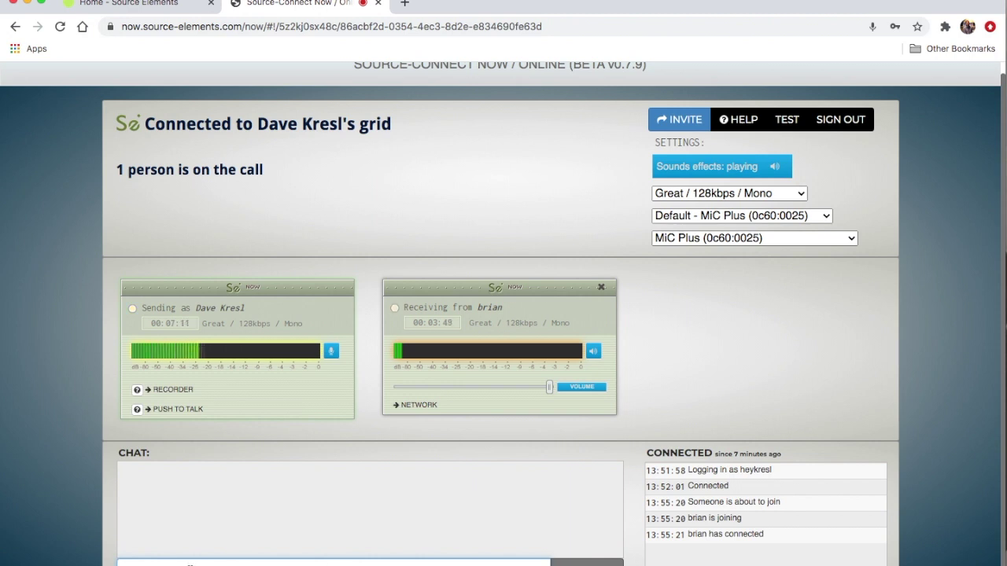
pyautogui.scroll(-1, 504, 314)
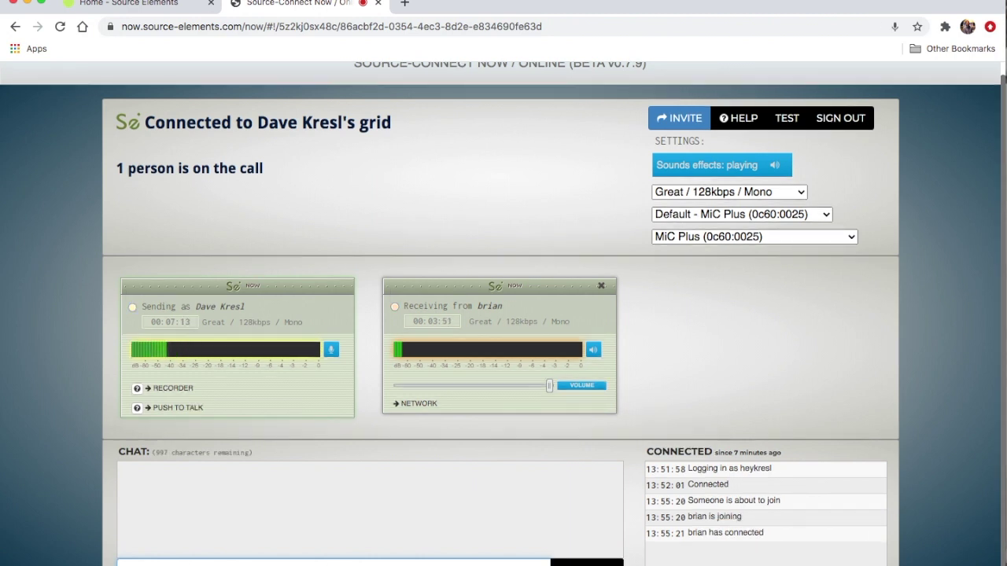
pyautogui.write('bri')
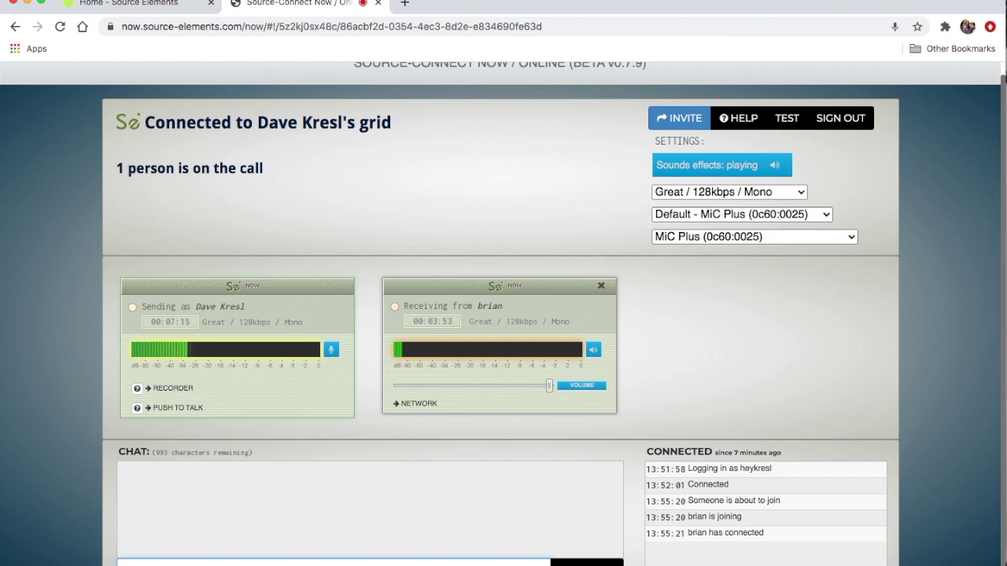
pyautogui.press('Return')
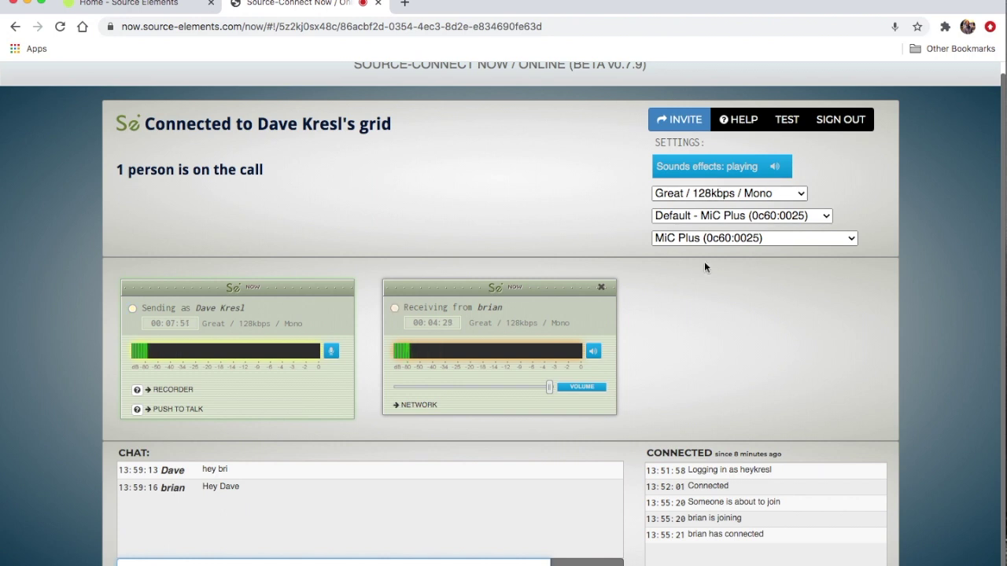
# Check the available audio input and output devices, keep MiC Plus (0c60:0025) for both, and sign out of the session.
pyautogui.click(753, 220)
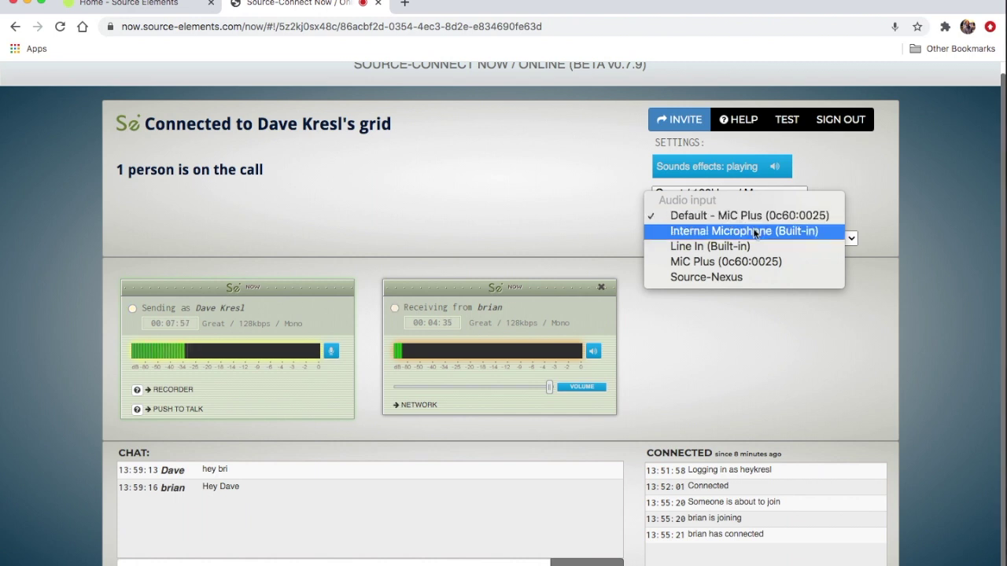
pyautogui.click(611, 232)
pyautogui.click(678, 239)
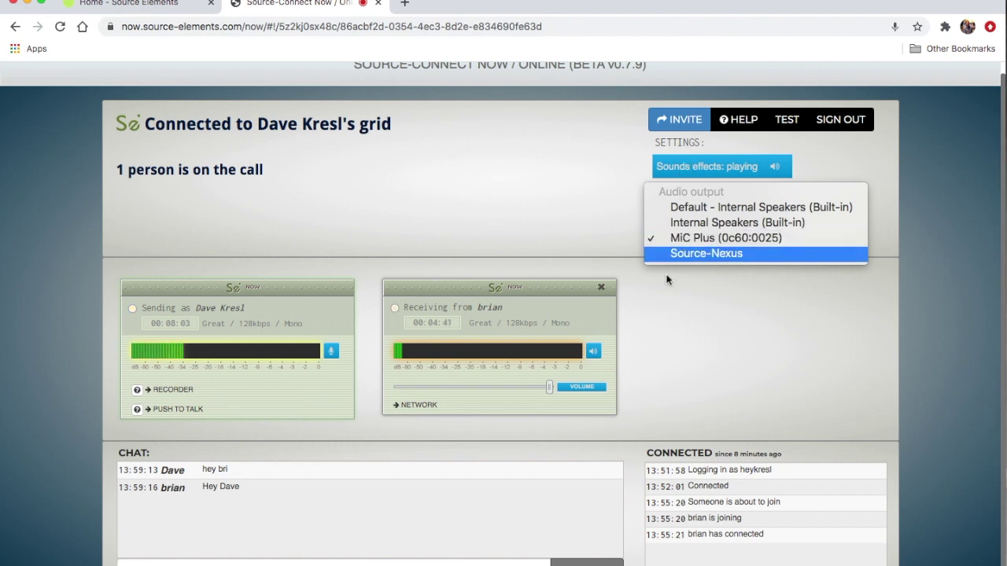
pyautogui.click(592, 202)
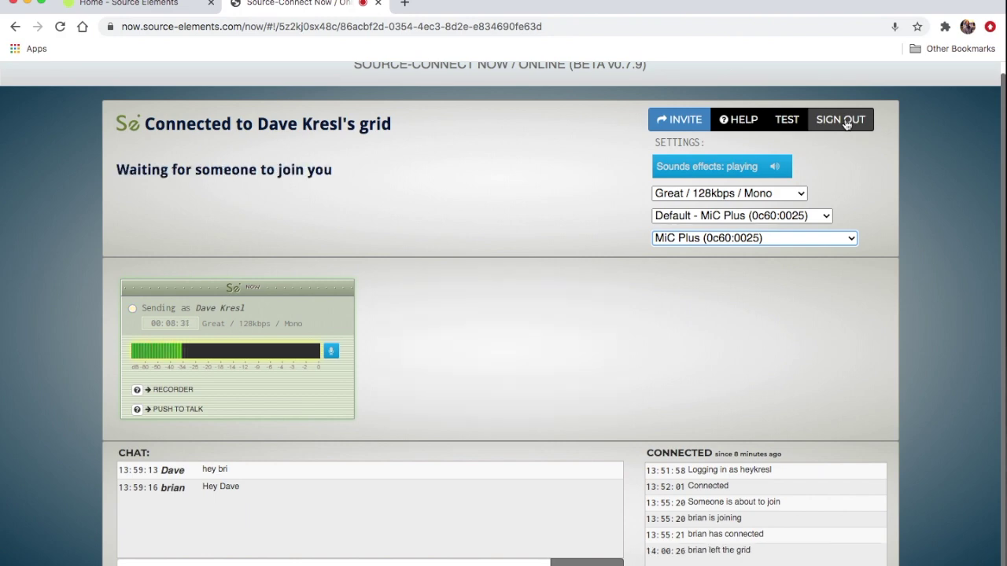
pyautogui.click(846, 123)
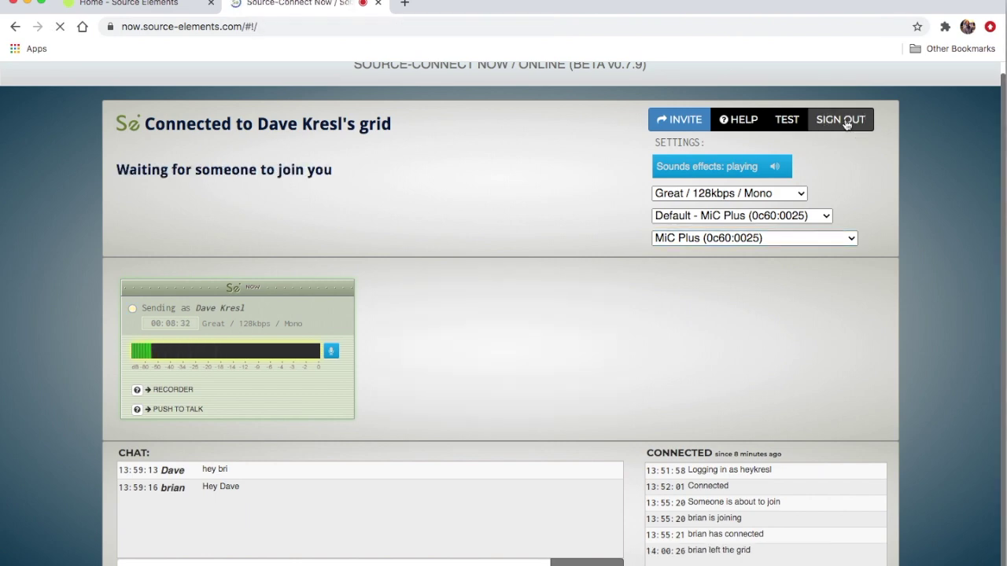